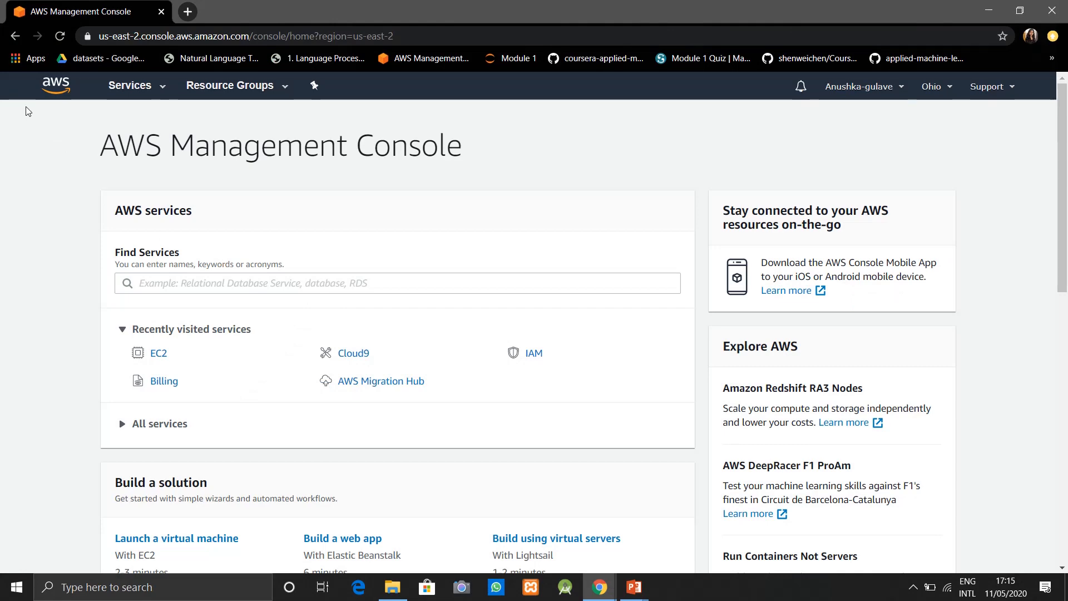
- Open the EC2 service and start launching a new instance
{"action": "left_click", "coordinate": [132, 87]}
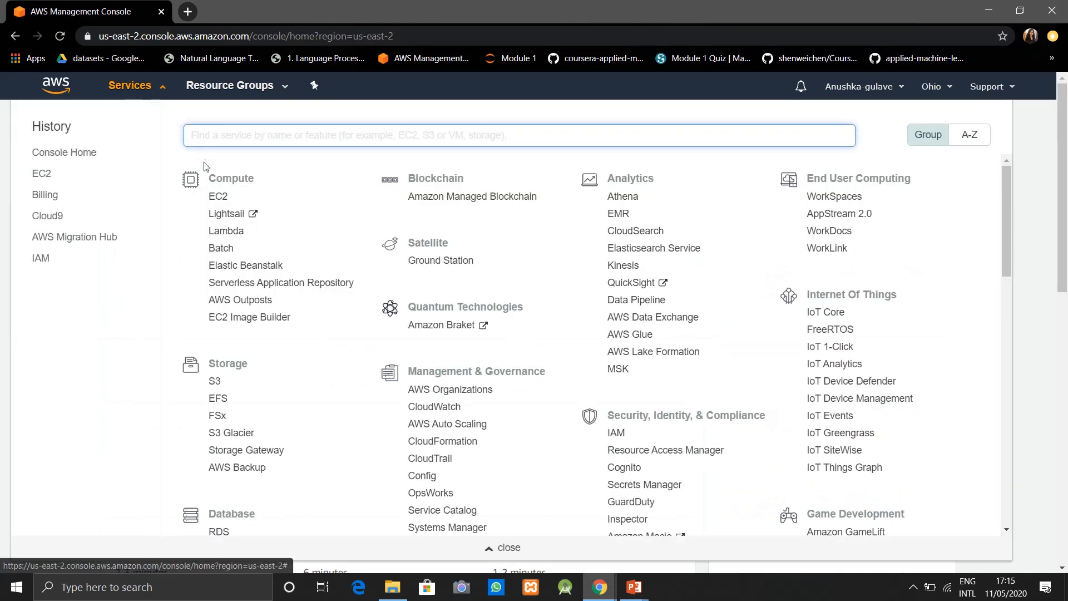
{"action": "left_click", "coordinate": [218, 198]}
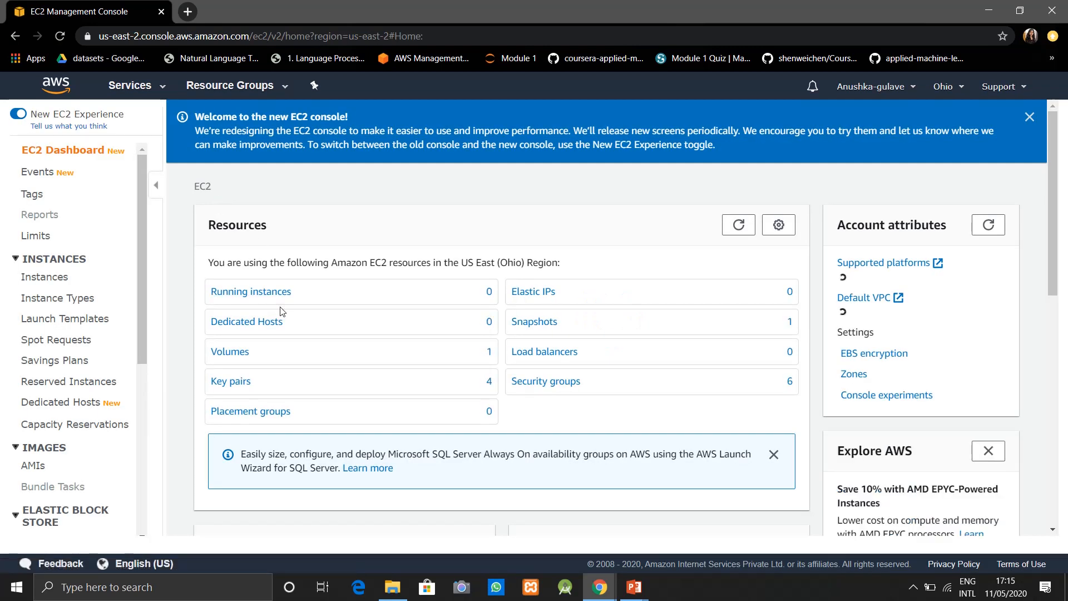
{"action": "scroll", "coordinate": [280, 310], "scroll_direction": "down", "scroll_amount": 5}
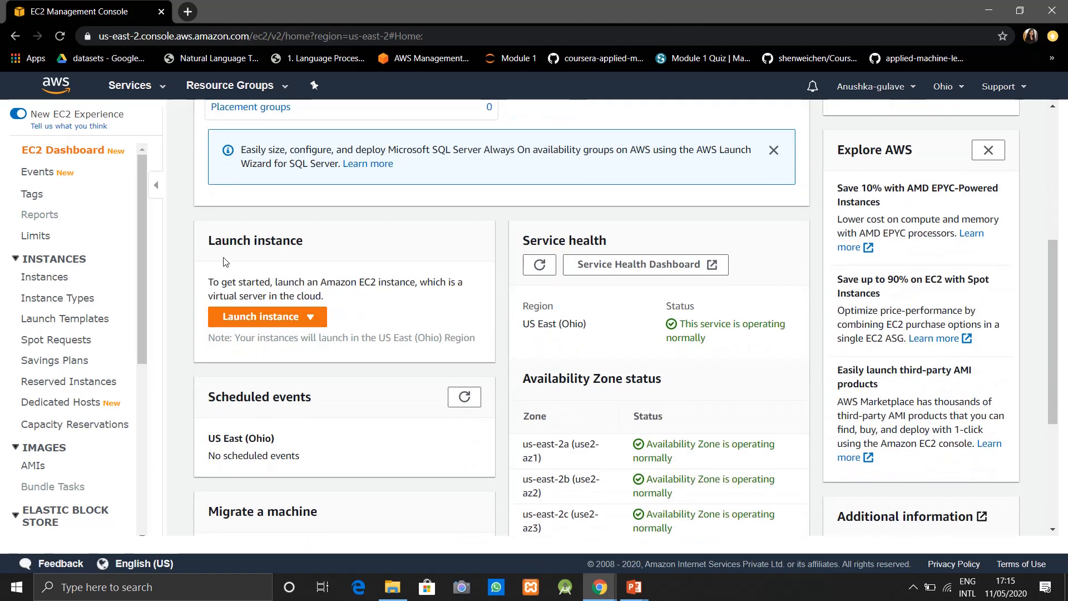
{"action": "left_click", "coordinate": [311, 317]}
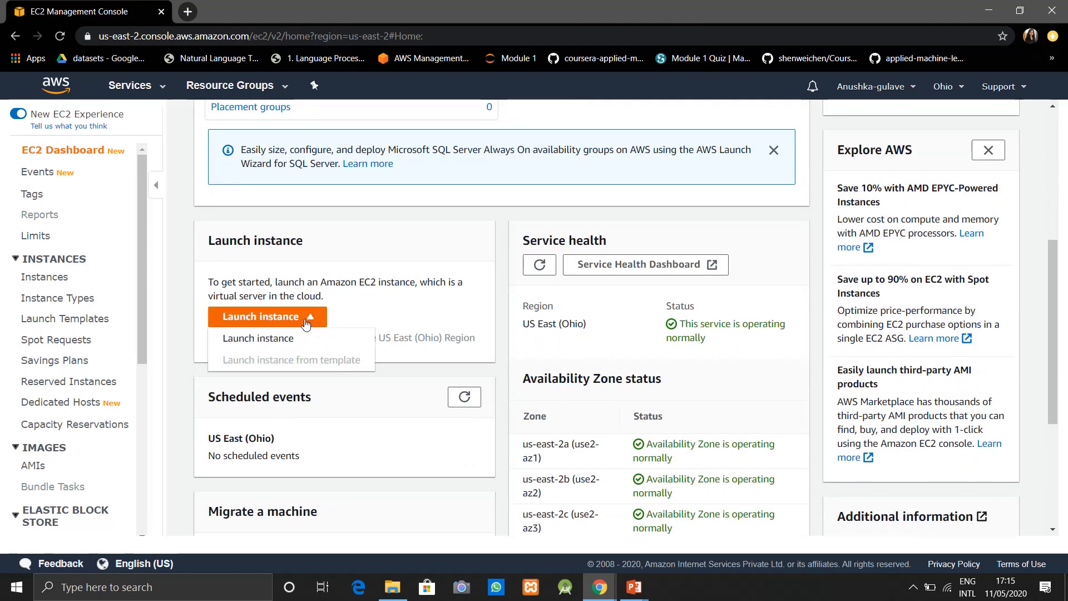
{"action": "left_click", "coordinate": [274, 341]}
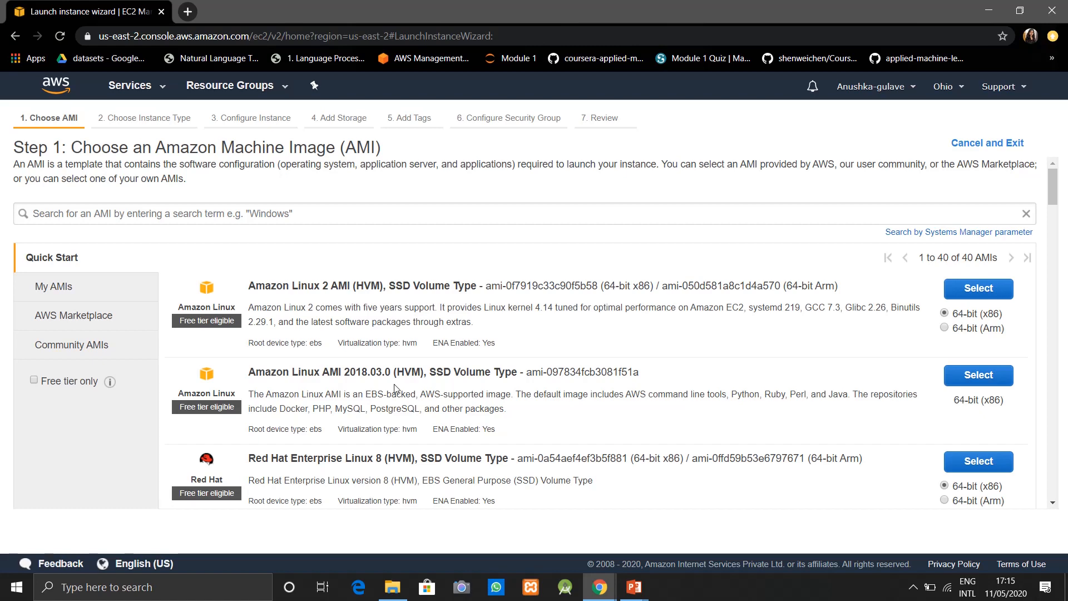
- Choose the Ubuntu Server 18.04 LTS 64-bit (x86) image with the t2.micro instance type and continue to the instance details
{"action": "scroll", "coordinate": [395, 388], "scroll_direction": "down", "scroll_amount": 4}
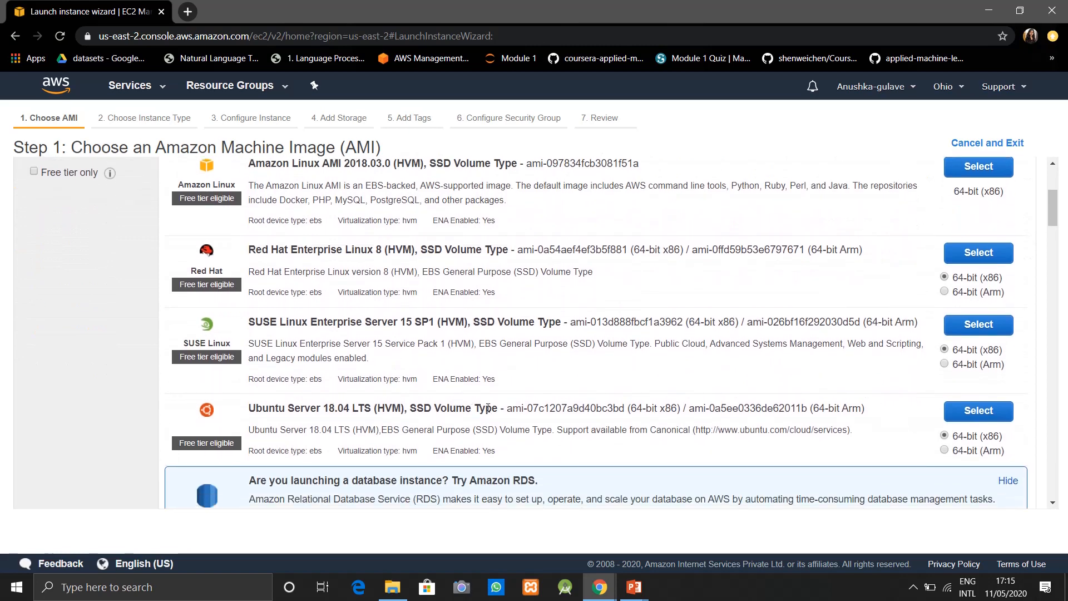
{"action": "left_click", "coordinate": [975, 410]}
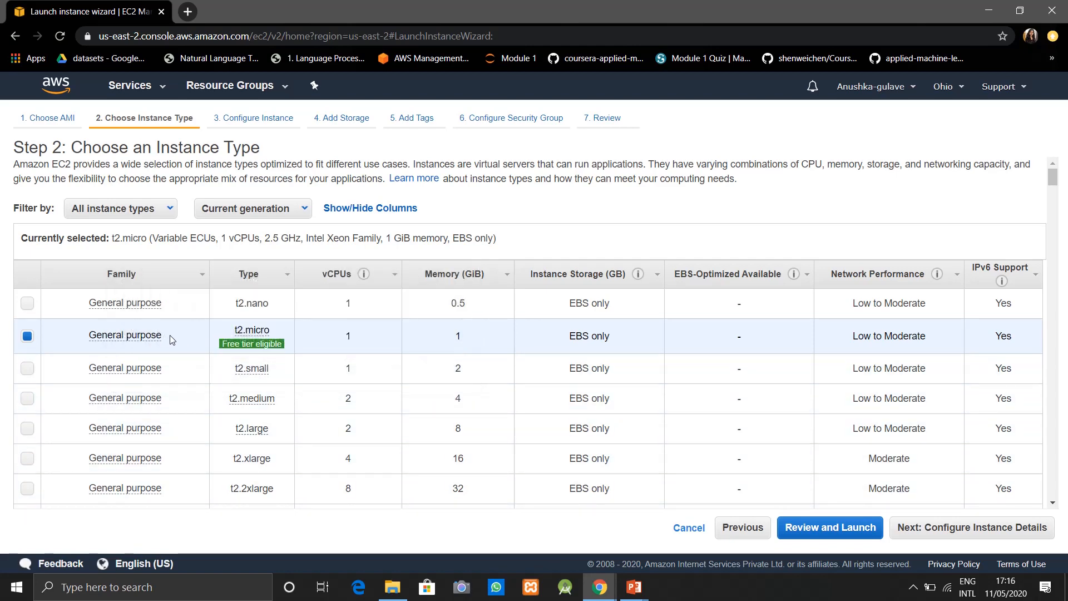
{"action": "mouse_move", "coordinate": [251, 344]}
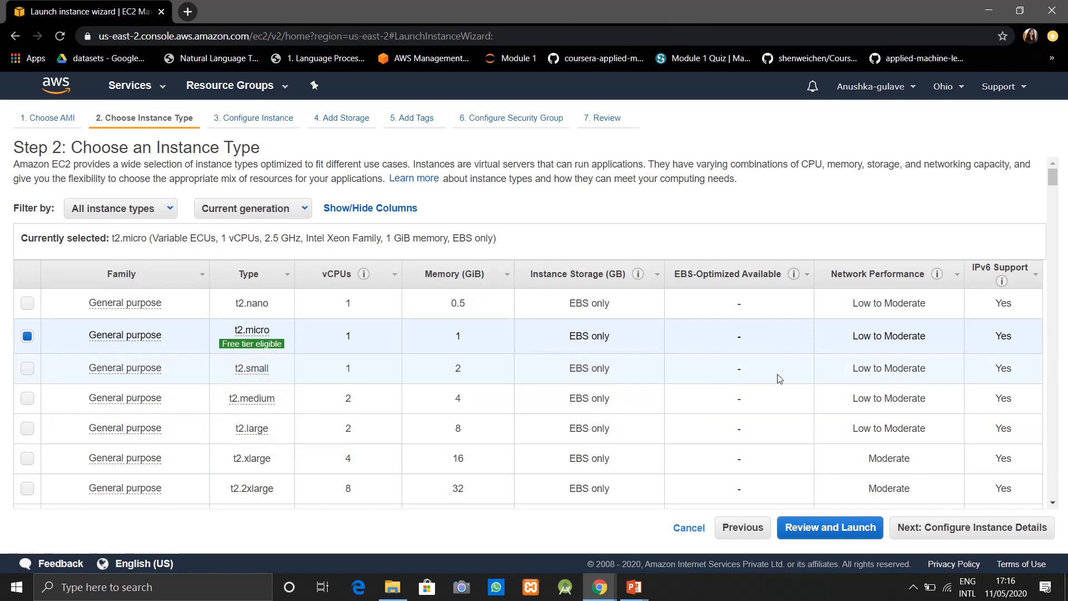
{"action": "left_click", "coordinate": [927, 530]}
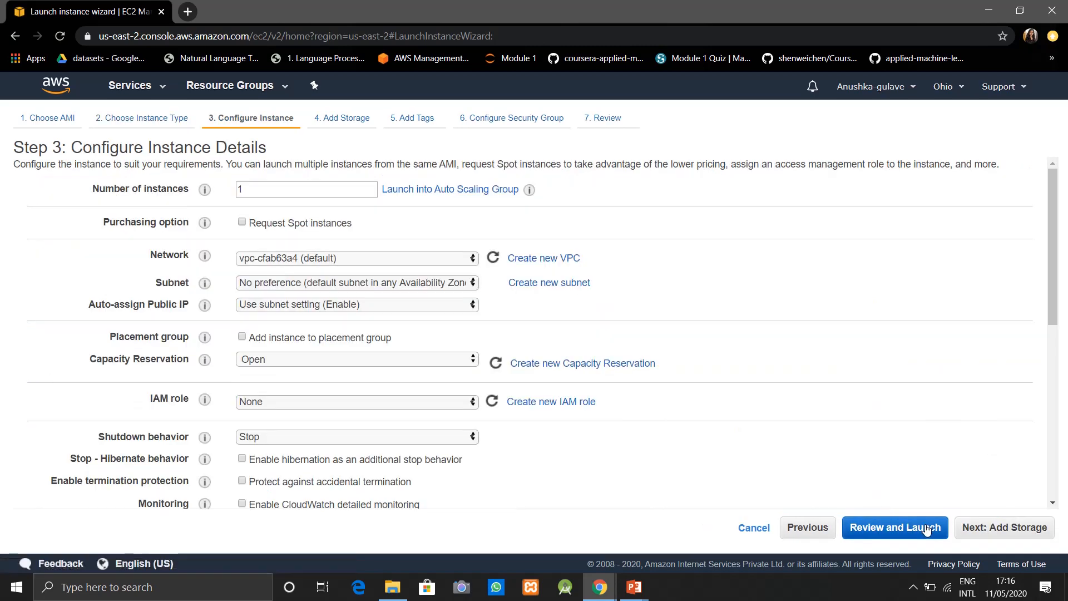
- Accept the default instance details, storage, tags and new security group, and proceed to the launch review
{"action": "left_click", "coordinate": [999, 532]}
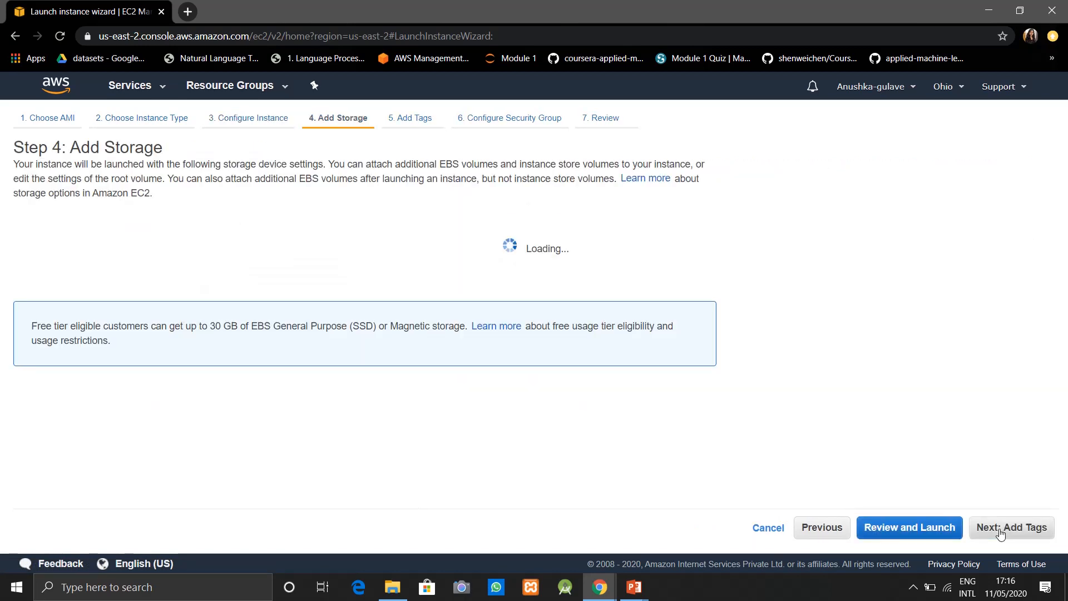
{"action": "left_click", "coordinate": [1000, 532]}
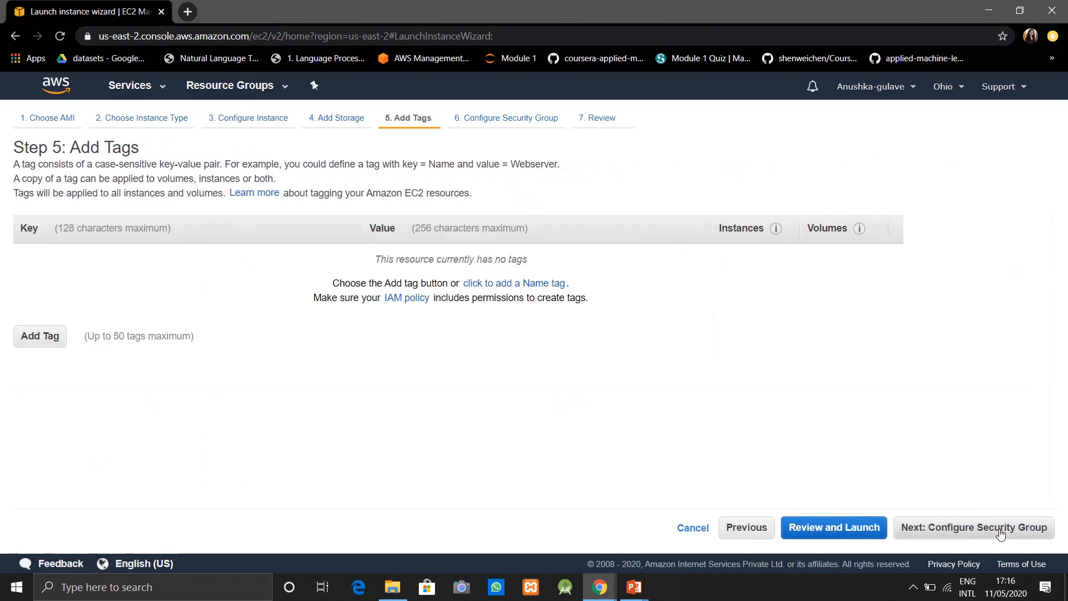
{"action": "left_click", "coordinate": [1000, 532]}
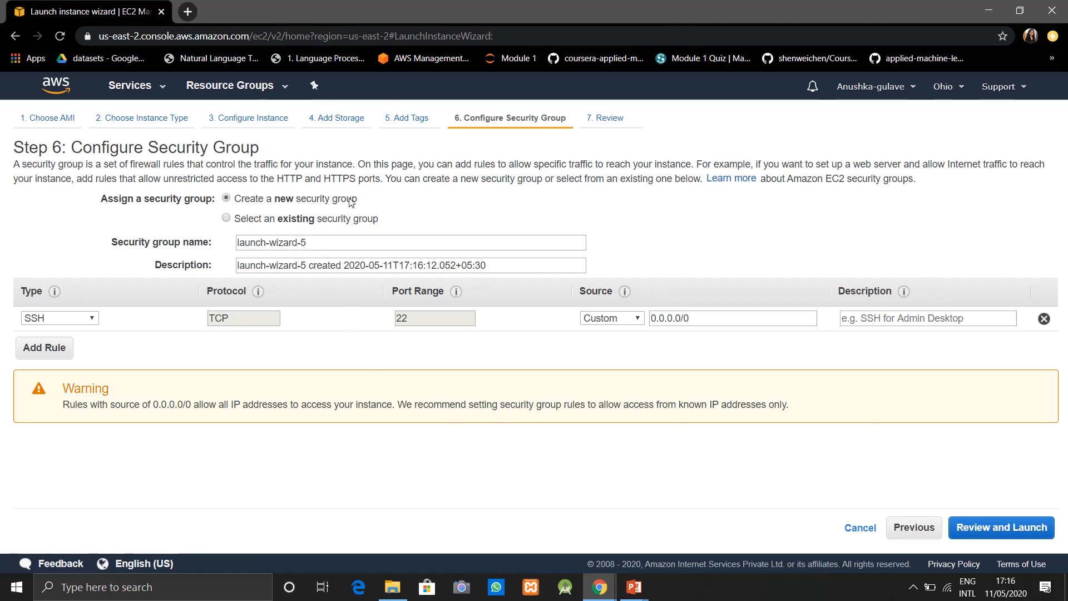
{"action": "left_click", "coordinate": [985, 527]}
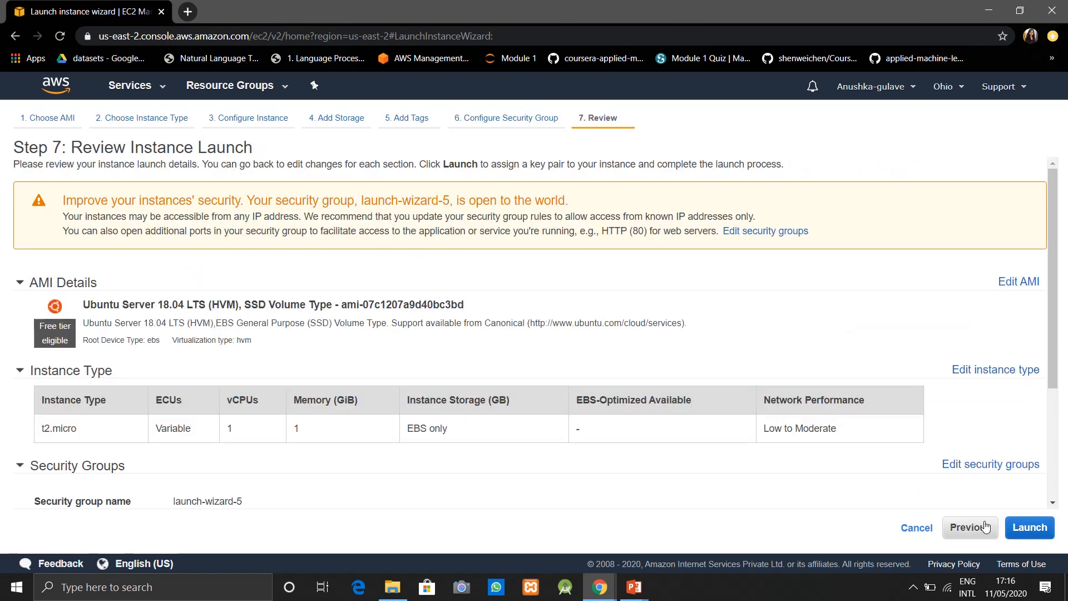
- Launch the instance with the existing key pair csa, acknowledging access to its private key file
{"action": "left_click", "coordinate": [1035, 528]}
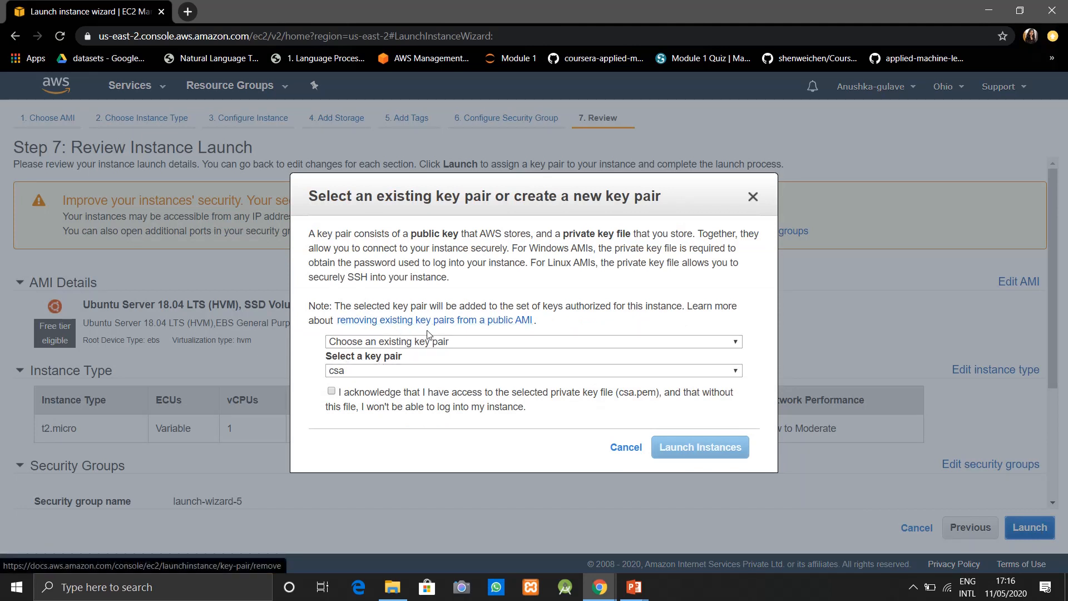
{"action": "left_click", "coordinate": [479, 342]}
{"action": "left_click", "coordinate": [477, 342]}
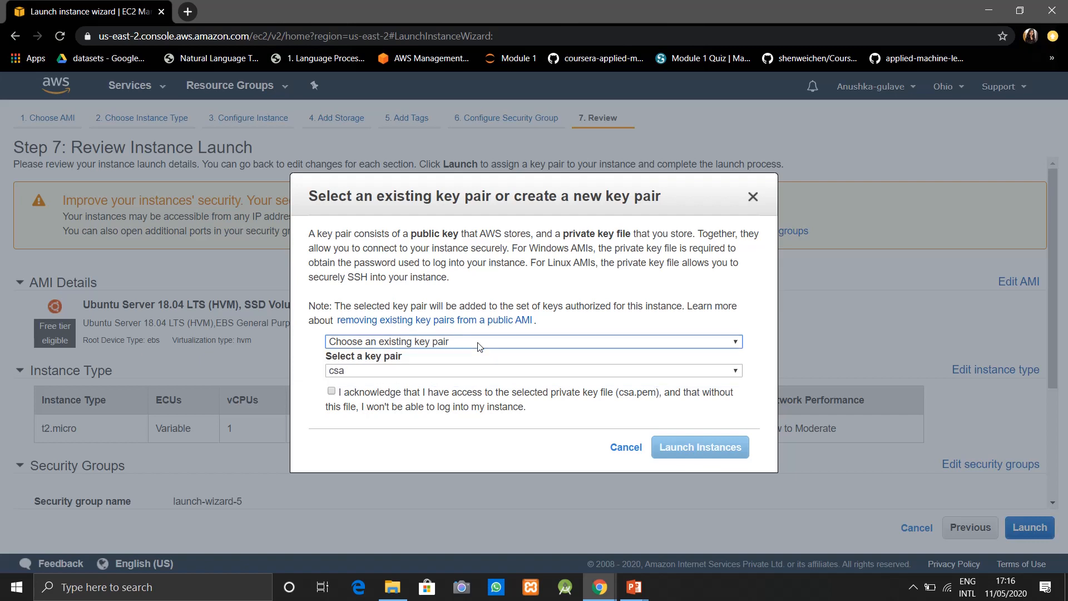
{"action": "left_click", "coordinate": [332, 391]}
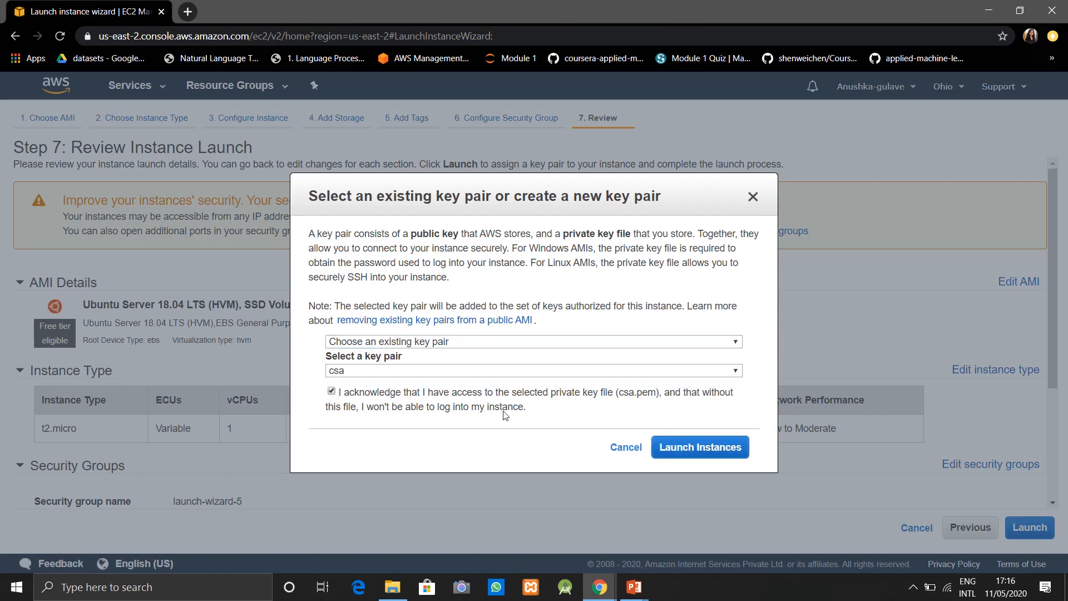
{"action": "left_click", "coordinate": [683, 450]}
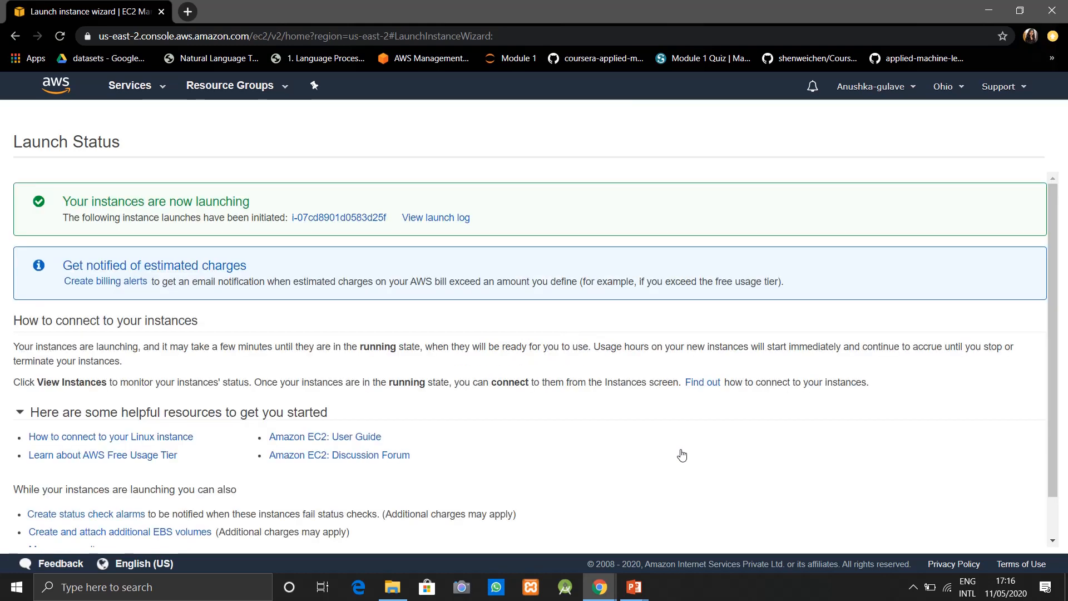
- View the instances list and name the newly launched running instance Demo_Server
{"action": "scroll", "coordinate": [679, 454], "scroll_direction": "down", "scroll_amount": 2}
{"action": "left_click", "coordinate": [994, 542]}
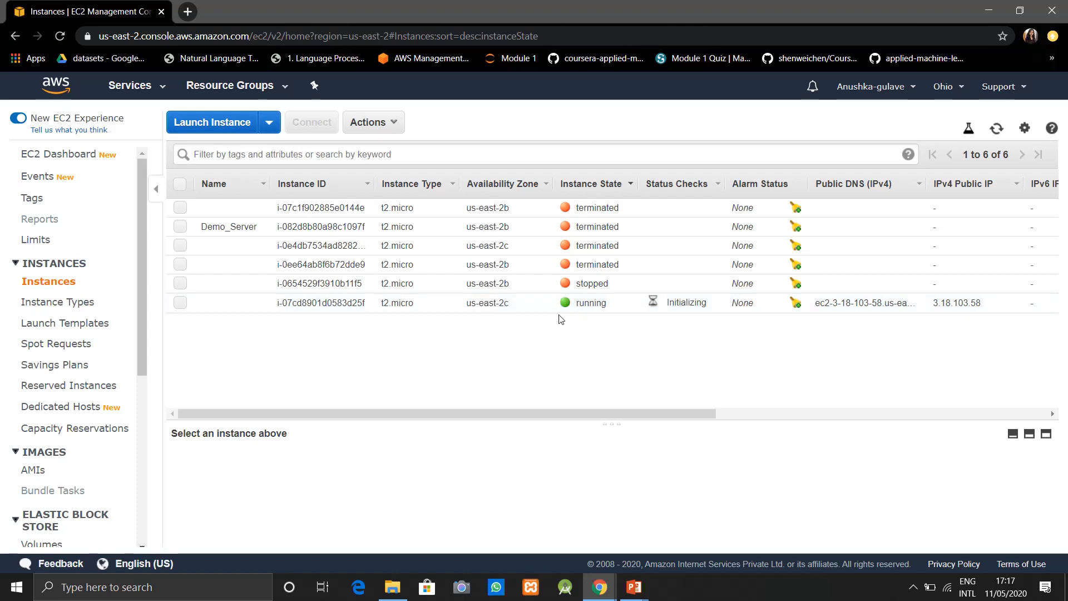
{"action": "left_click", "coordinate": [257, 304]}
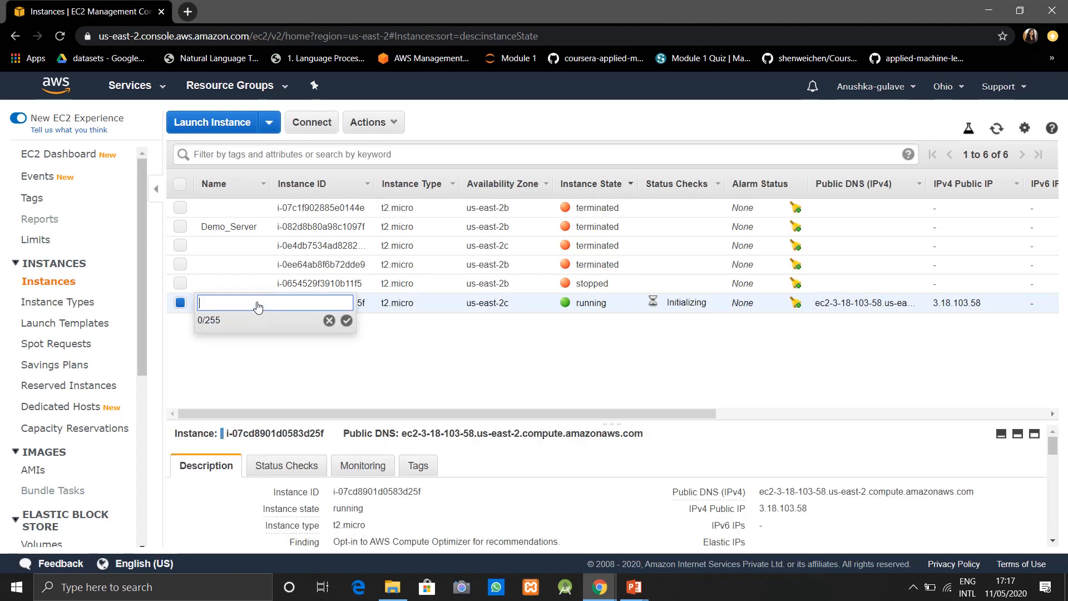
{"action": "type", "text": "Demo_Server"}
{"action": "left_click", "coordinate": [347, 321]}
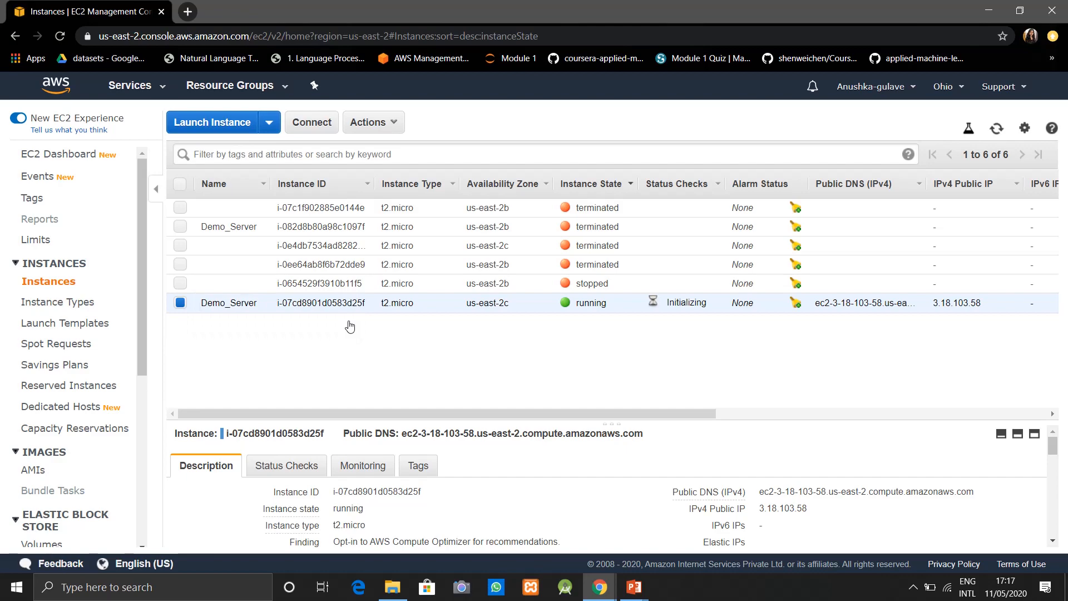
- Check the auto scaling steps slide, and create an image named Server_One from the running Demo_Server instance
{"action": "key", "text": "alt+Tab"}
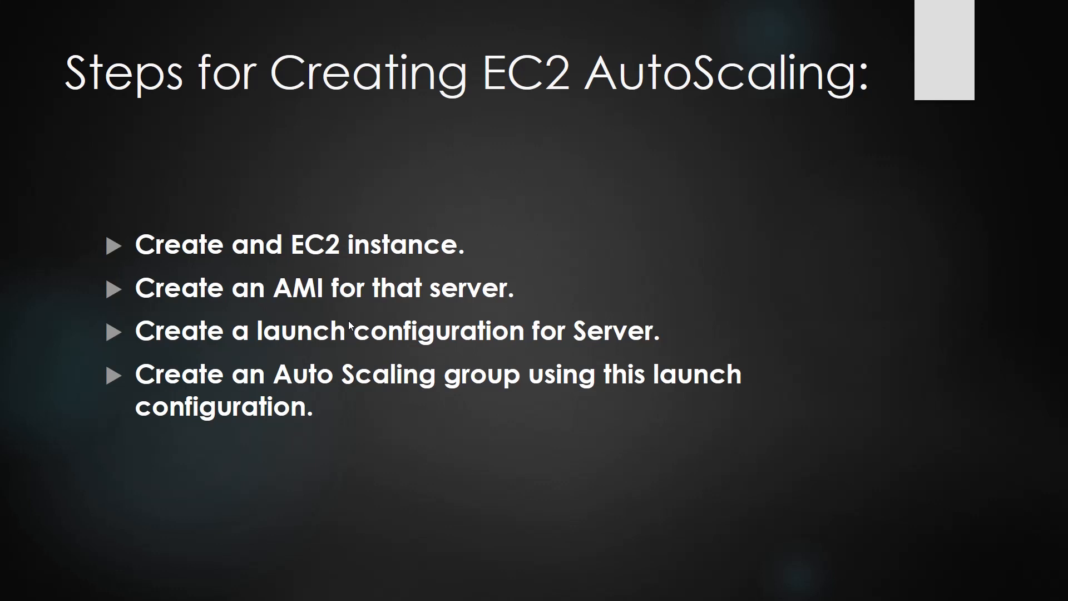
{"action": "key", "text": "alt+Tab"}
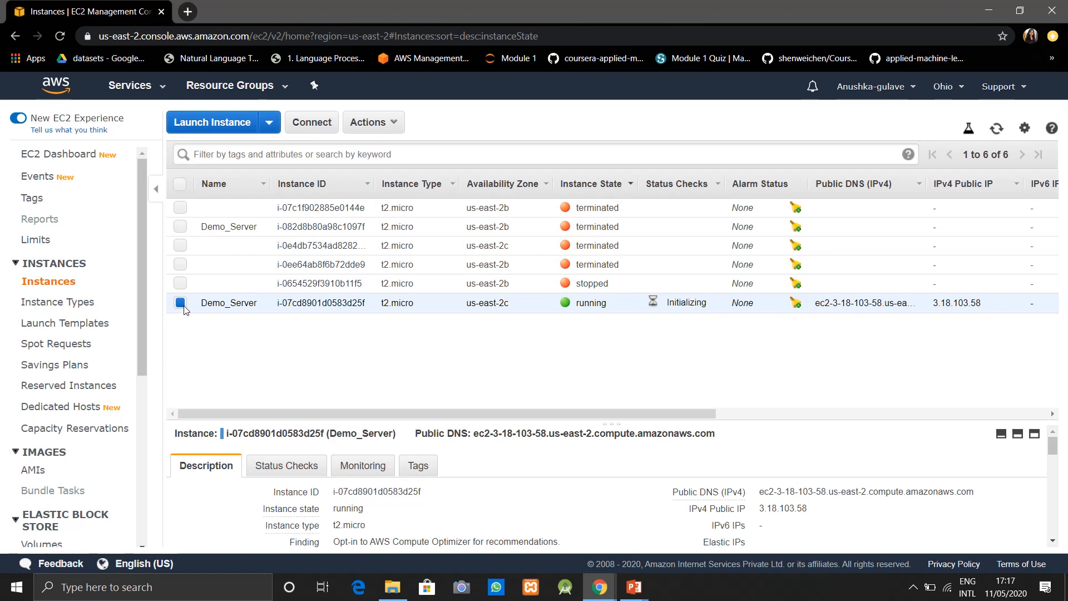
{"action": "left_click", "coordinate": [367, 123]}
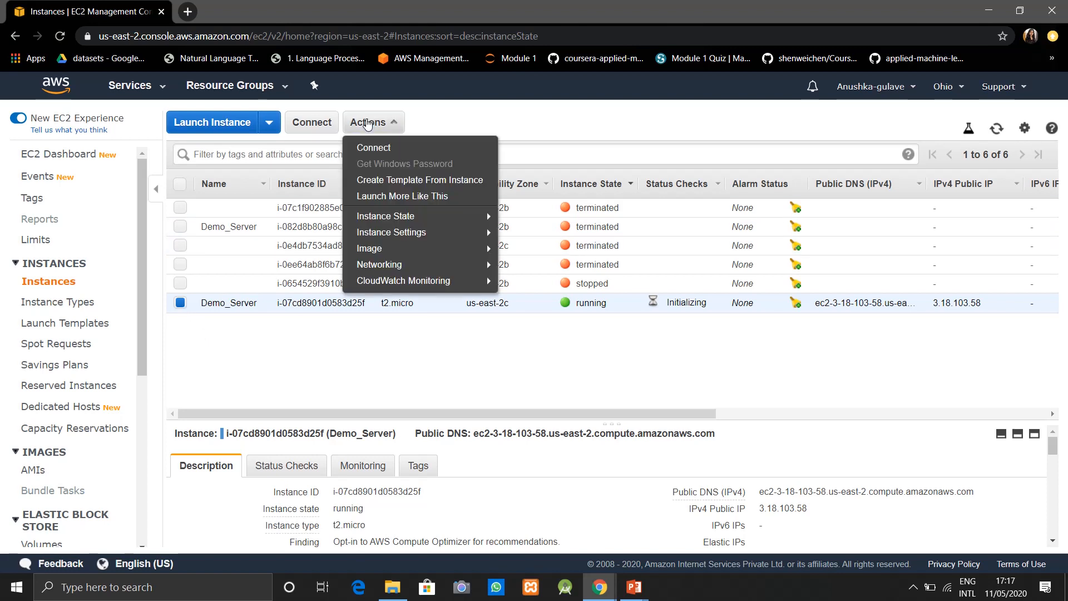
{"action": "mouse_move", "coordinate": [421, 250]}
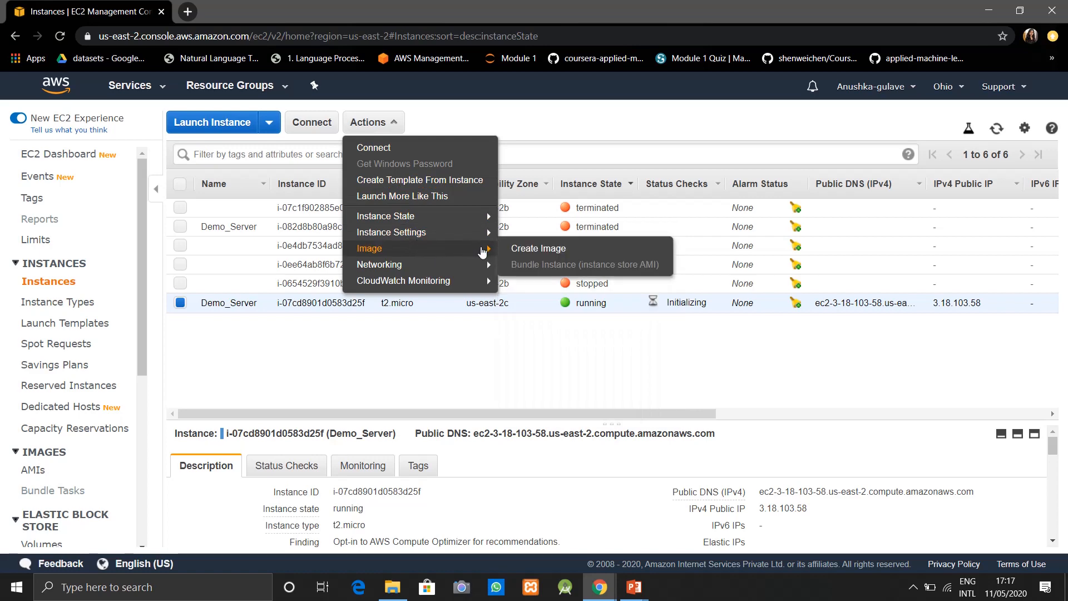
{"action": "left_click", "coordinate": [521, 248]}
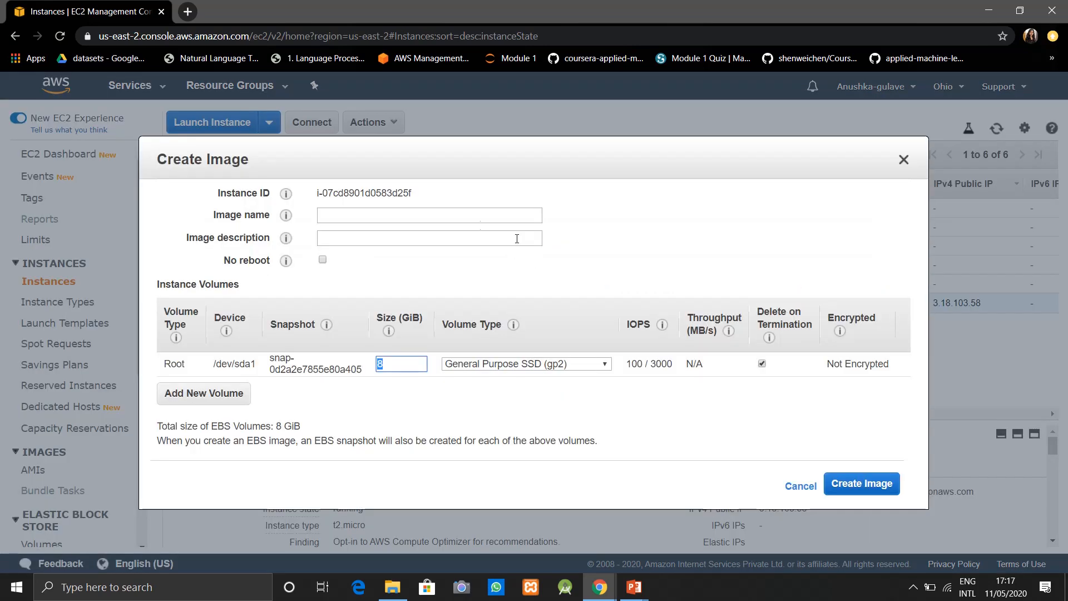
{"action": "left_click", "coordinate": [422, 220]}
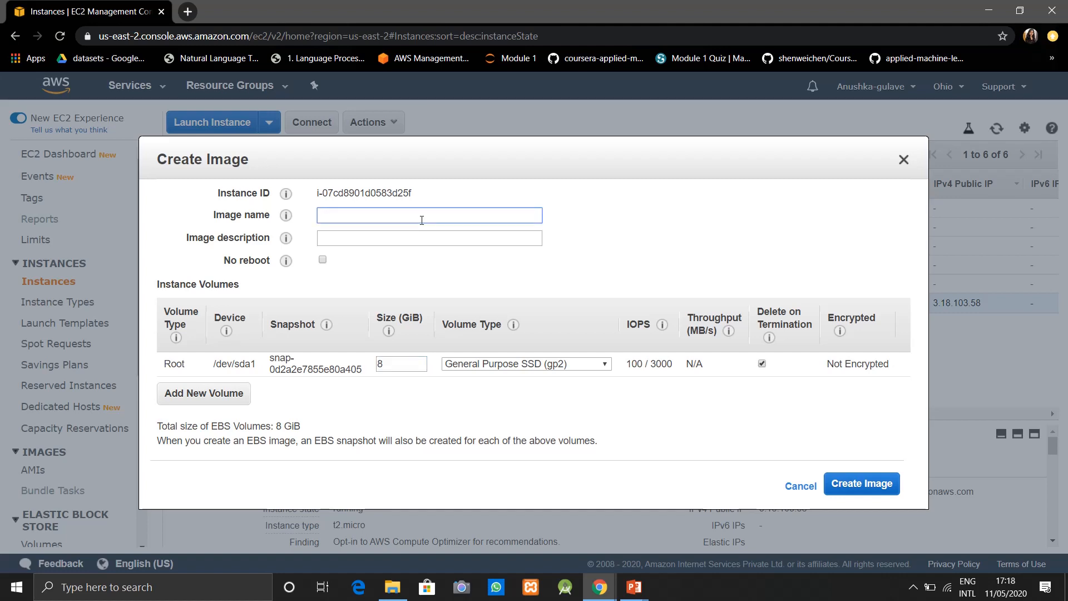
{"action": "type", "text": "Server_One"}
{"action": "left_click", "coordinate": [840, 486]}
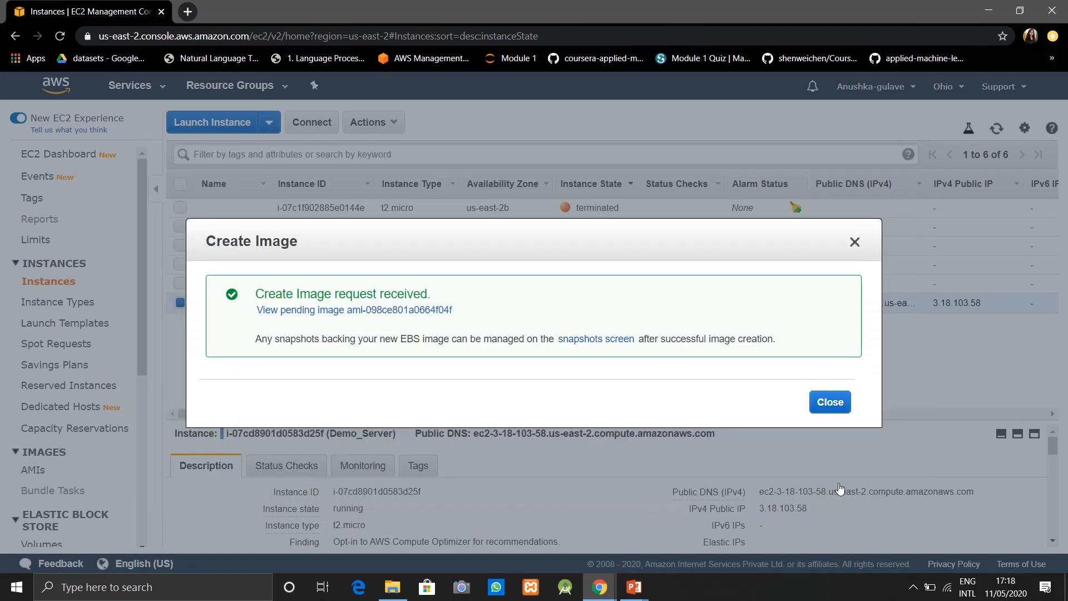
{"action": "left_click", "coordinate": [830, 402]}
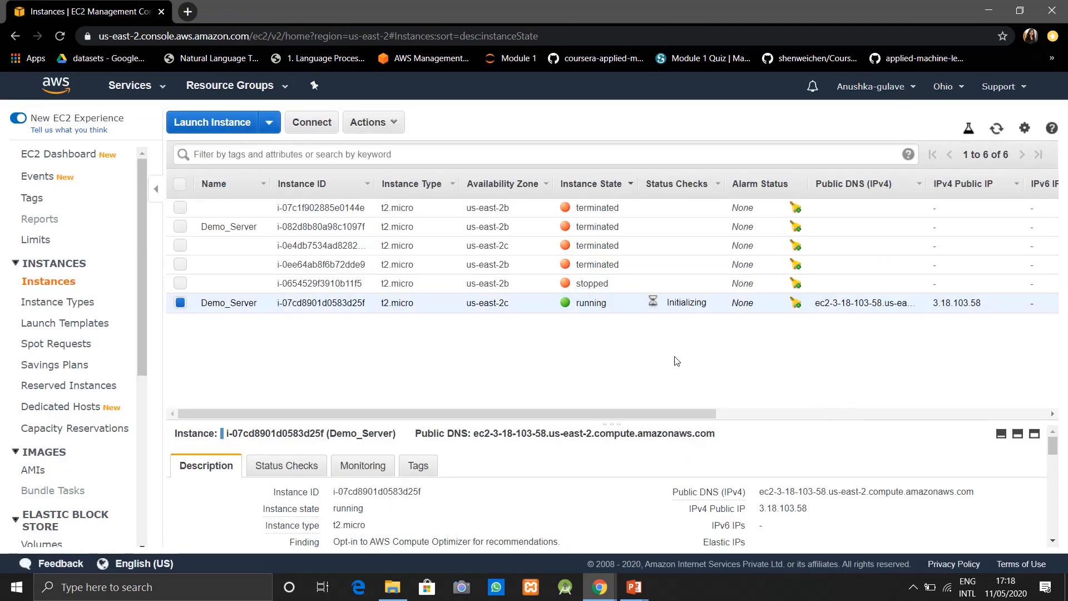
- Open the list of owned AMIs and check the status of the Server_One image, refreshing the page
{"action": "left_click", "coordinate": [38, 473]}
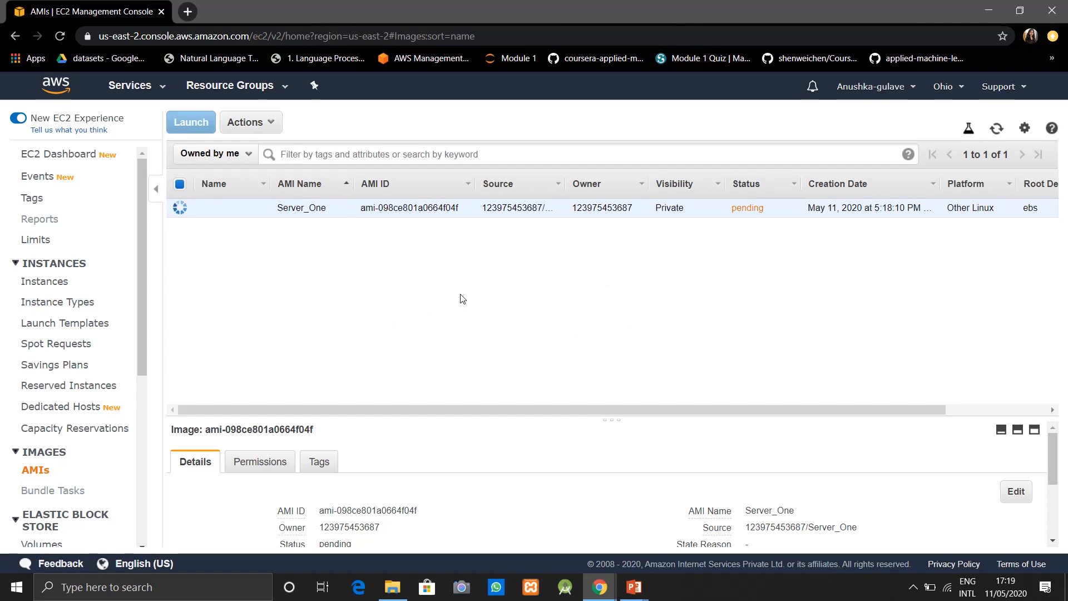
{"action": "left_click_drag", "start_coordinate": [485, 414], "coordinate": [458, 396]}
{"action": "scroll", "coordinate": [396, 286], "scroll_direction": "right", "scroll_amount": 3}
{"action": "scroll", "coordinate": [396, 286], "scroll_direction": "left", "scroll_amount": 3}
{"action": "scroll", "coordinate": [396, 286], "scroll_direction": "right", "scroll_amount": 3}
{"action": "scroll", "coordinate": [397, 286], "scroll_direction": "left", "scroll_amount": 4}
{"action": "key", "text": "F5"}
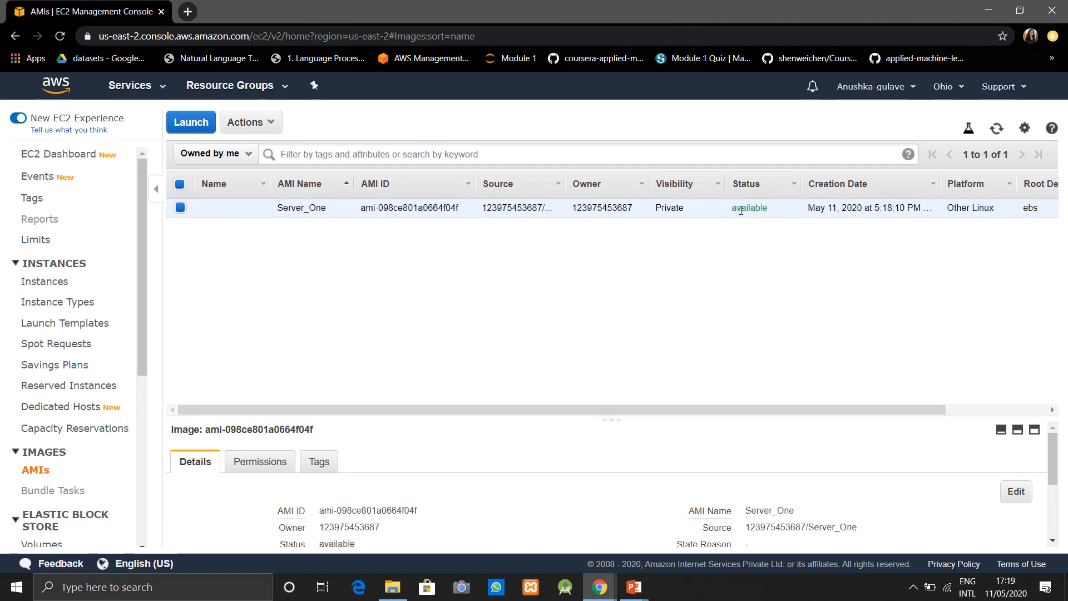
- Consult the auto scaling steps slide, and start creating a new launch configuration in the EC2 console
{"action": "key", "text": "alt+Tab"}
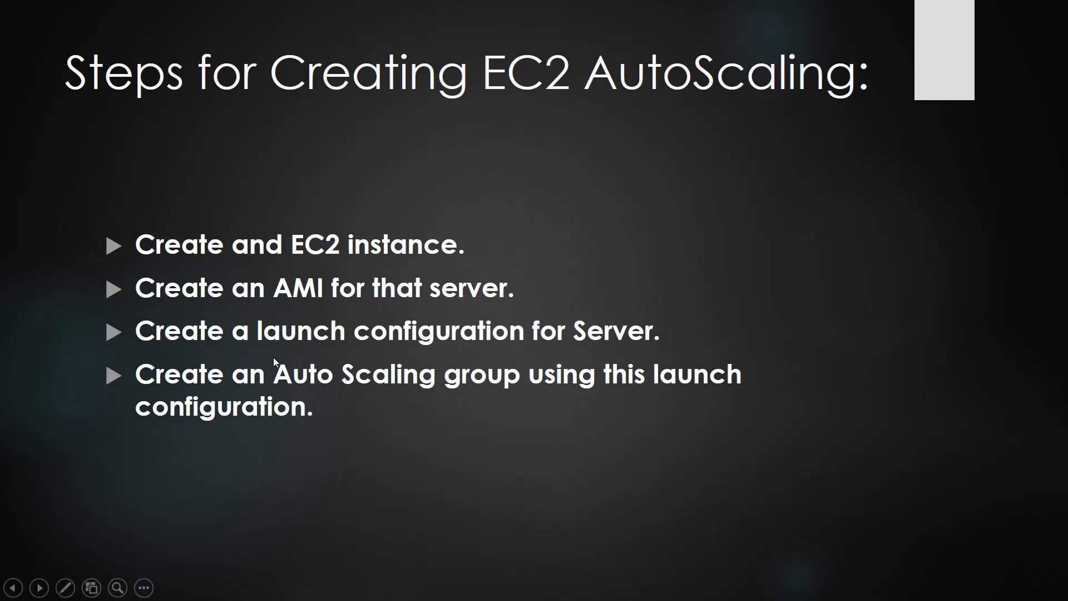
{"action": "key", "text": "alt+Tab"}
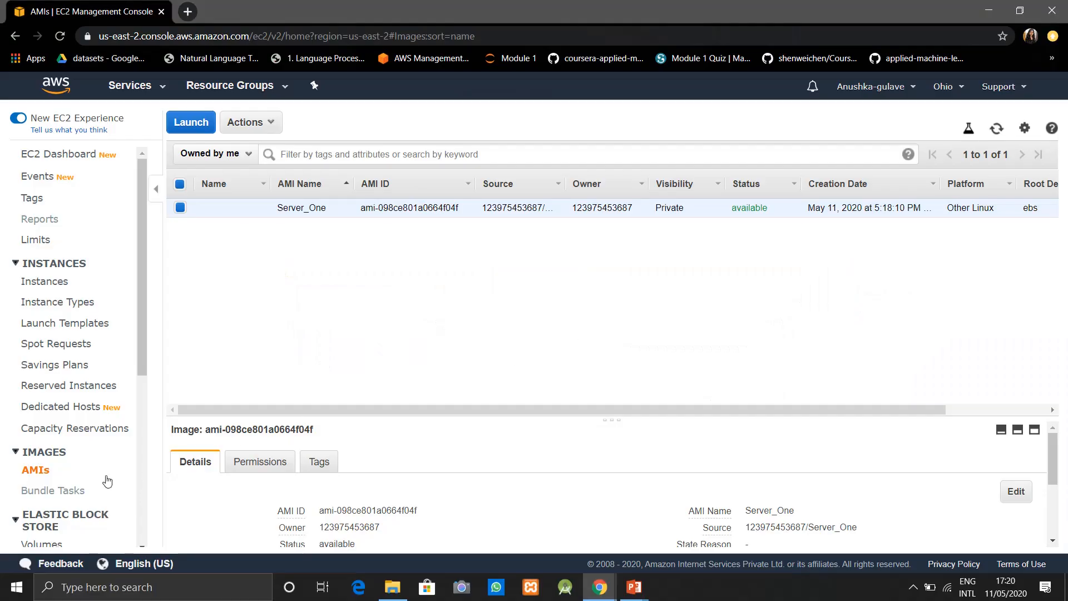
{"action": "scroll", "coordinate": [106, 477], "scroll_direction": "down", "scroll_amount": 5}
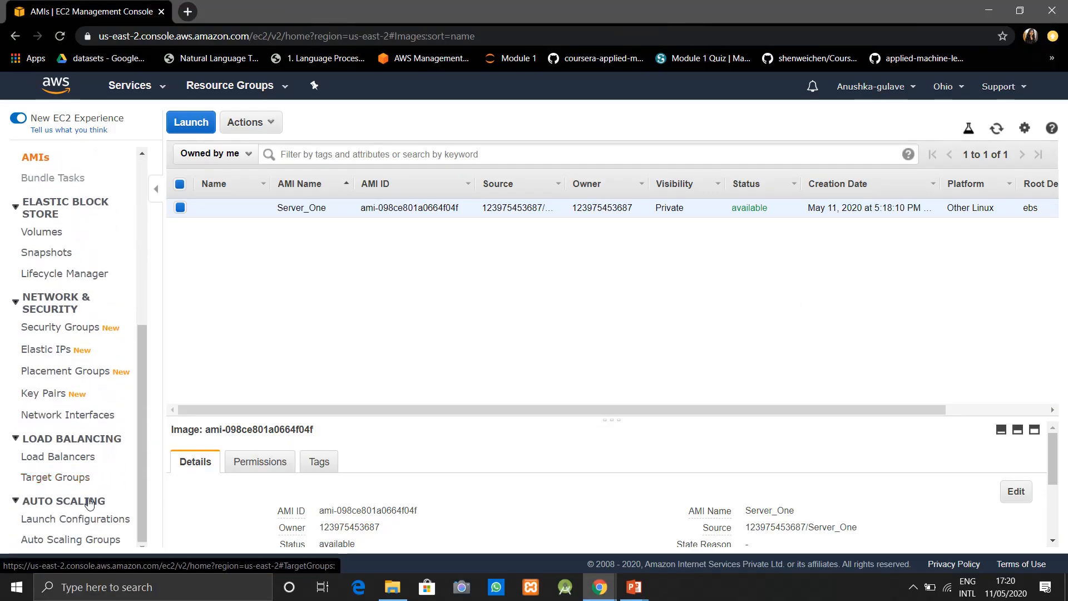
{"action": "left_click", "coordinate": [75, 523]}
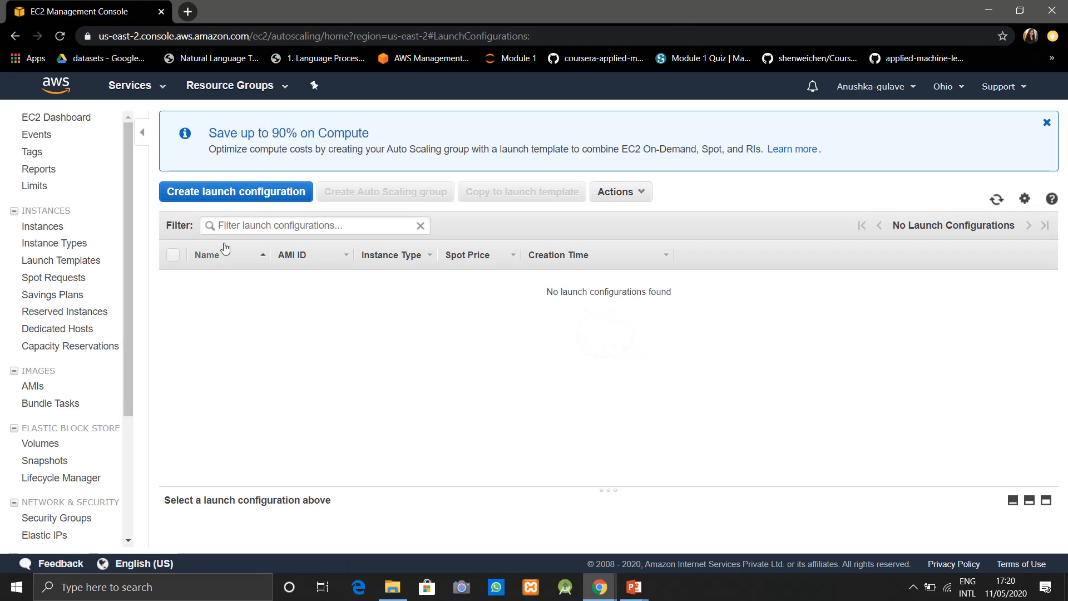
{"action": "left_click", "coordinate": [213, 195]}
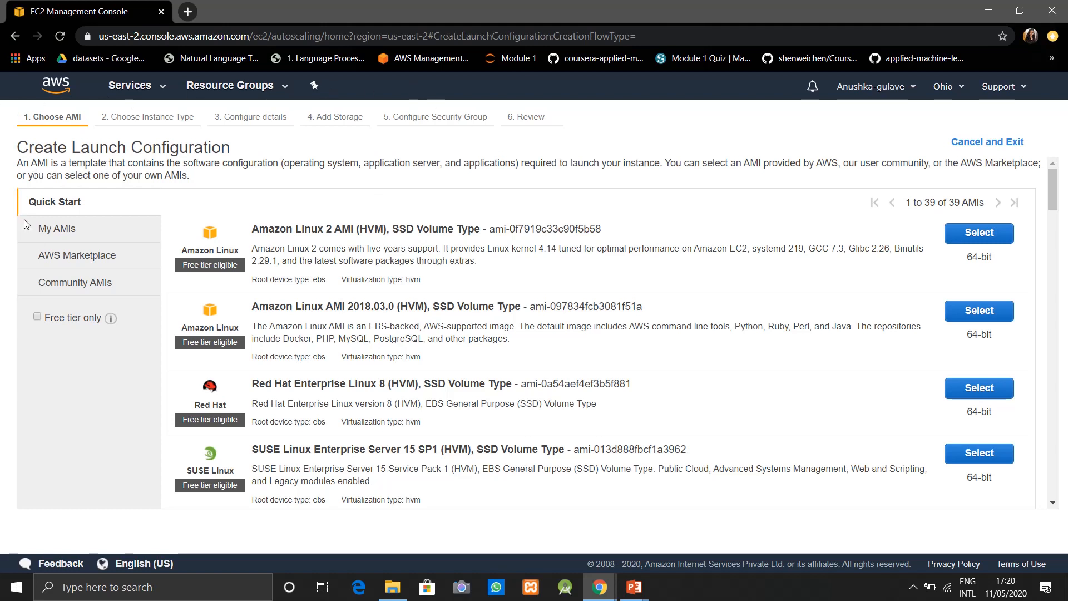
- Base the launch configuration on the owned Server_One AMI and keep the t2.micro instance type
{"action": "left_click", "coordinate": [50, 233]}
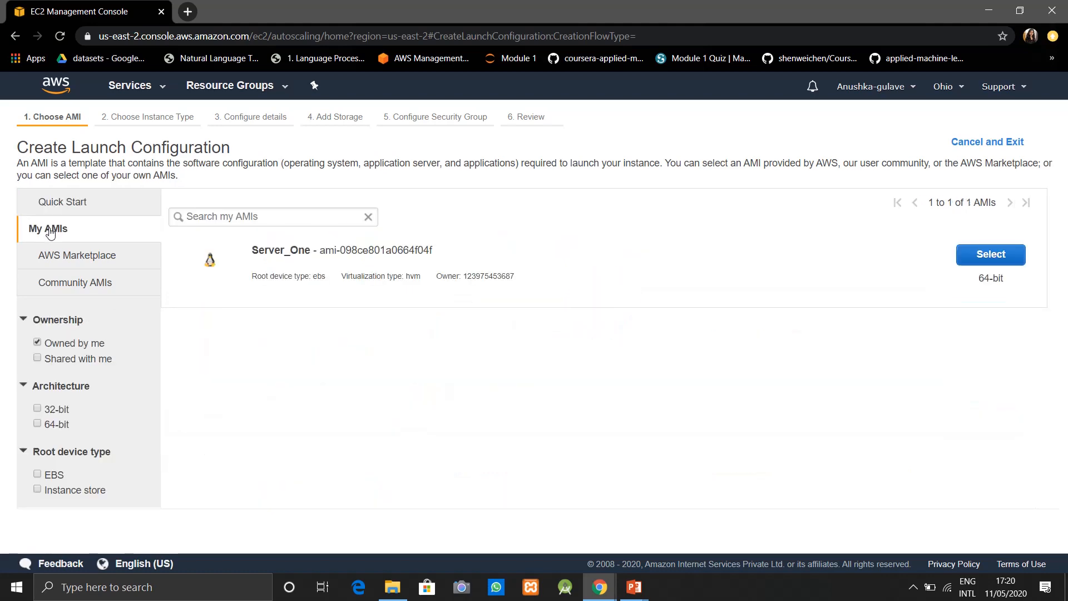
{"action": "left_click", "coordinate": [1008, 260]}
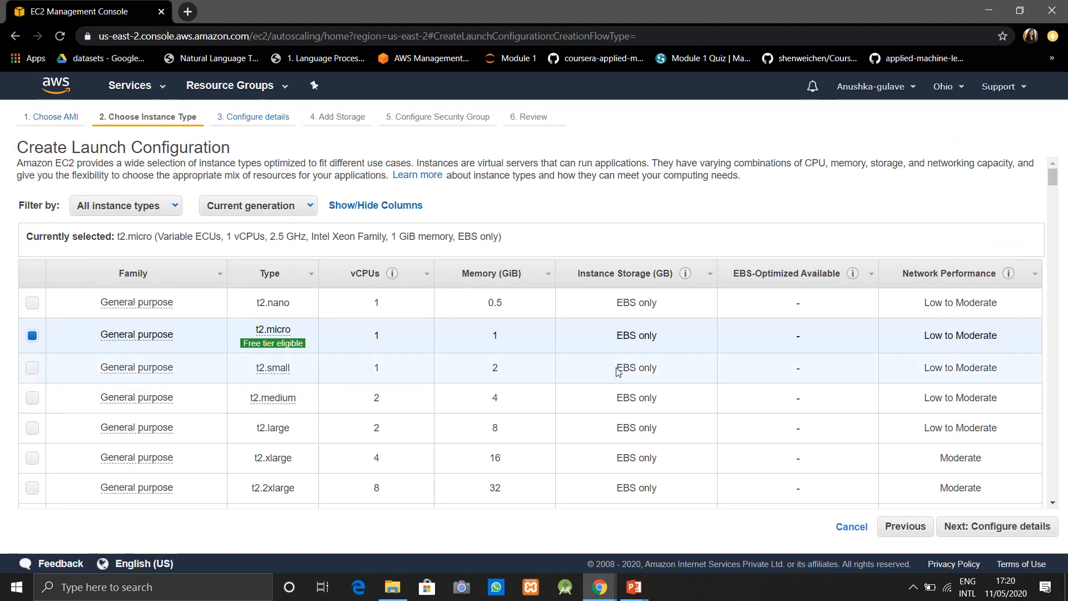
{"action": "left_click", "coordinate": [1029, 531]}
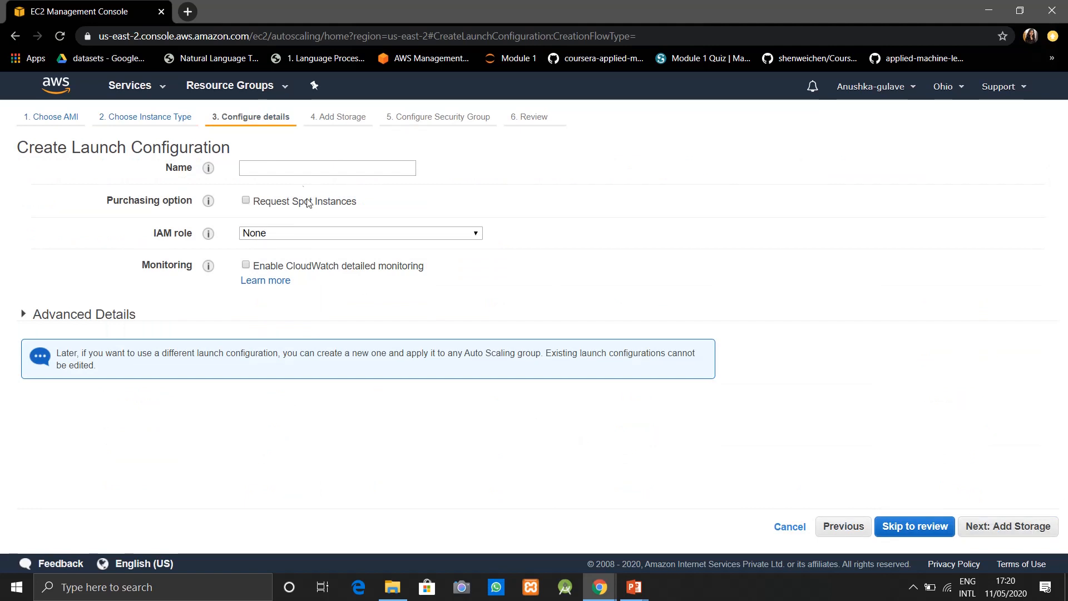
- Name the launch configuration Server_One, and accept the default storage and new security group settings through to the review
{"action": "left_click", "coordinate": [289, 170]}
{"action": "type", "text": "Server_One"}
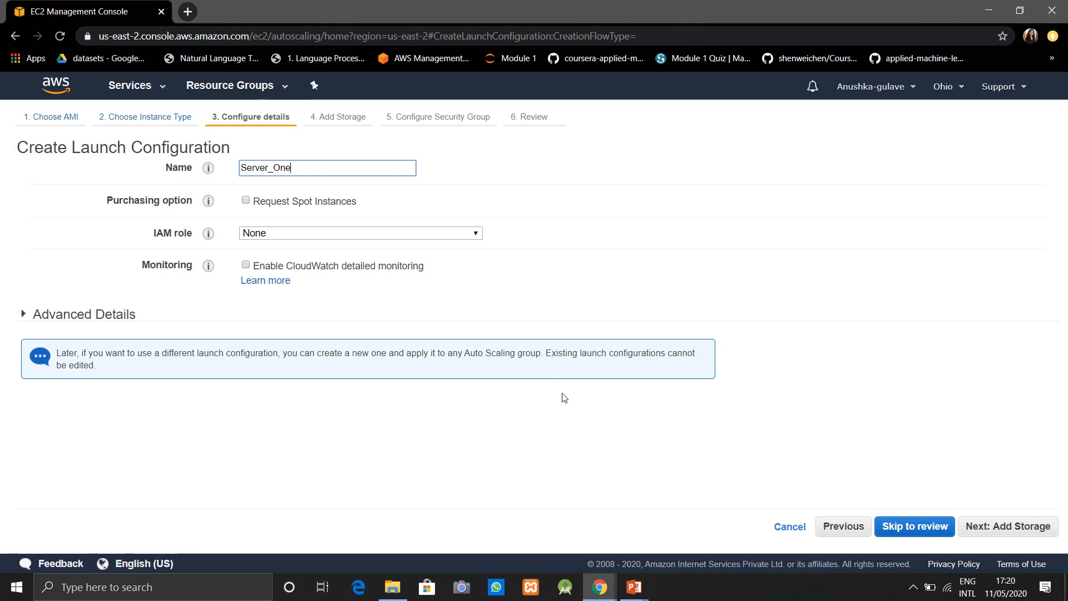
{"action": "left_click", "coordinate": [990, 527]}
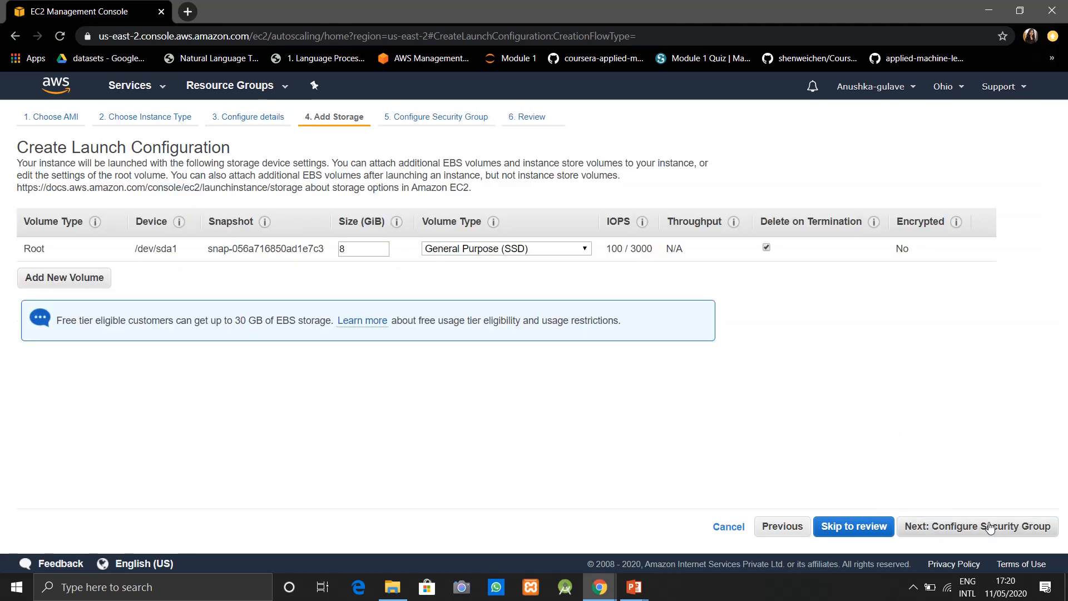
{"action": "left_click", "coordinate": [990, 528]}
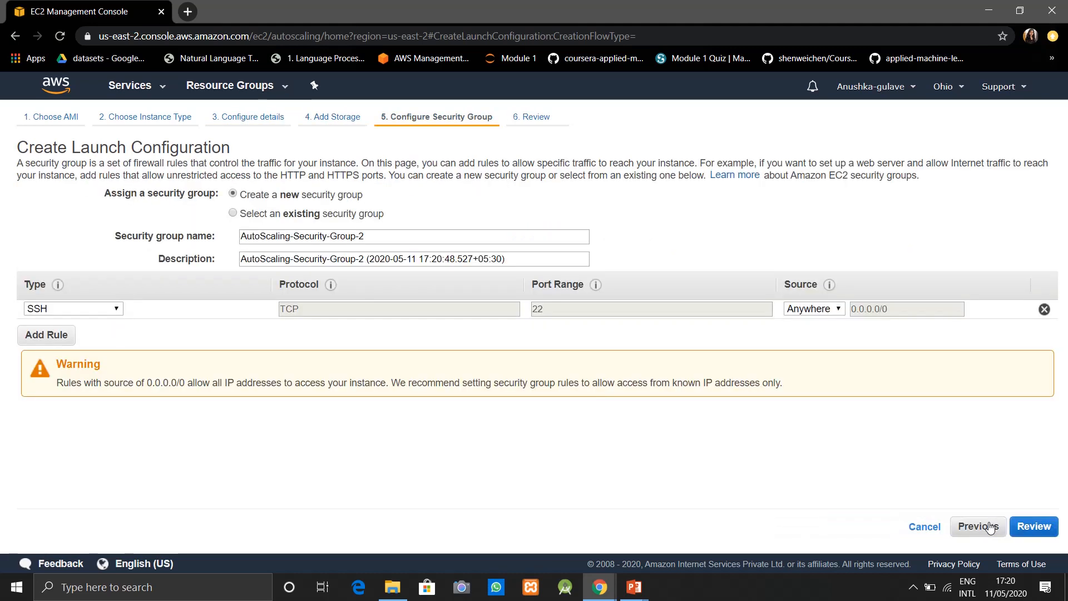
{"action": "left_click", "coordinate": [1034, 526]}
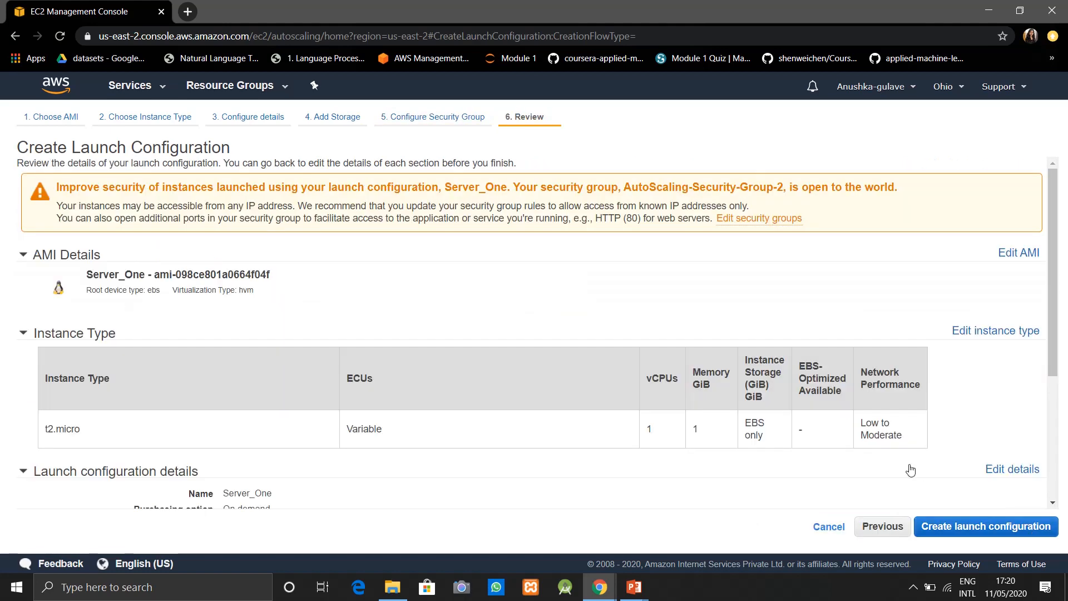
- Review the launch configuration and create it with the existing csa key pair, acknowledging access to the private key file
{"action": "scroll", "coordinate": [910, 470], "scroll_direction": "down", "scroll_amount": 3}
{"action": "left_click", "coordinate": [984, 528]}
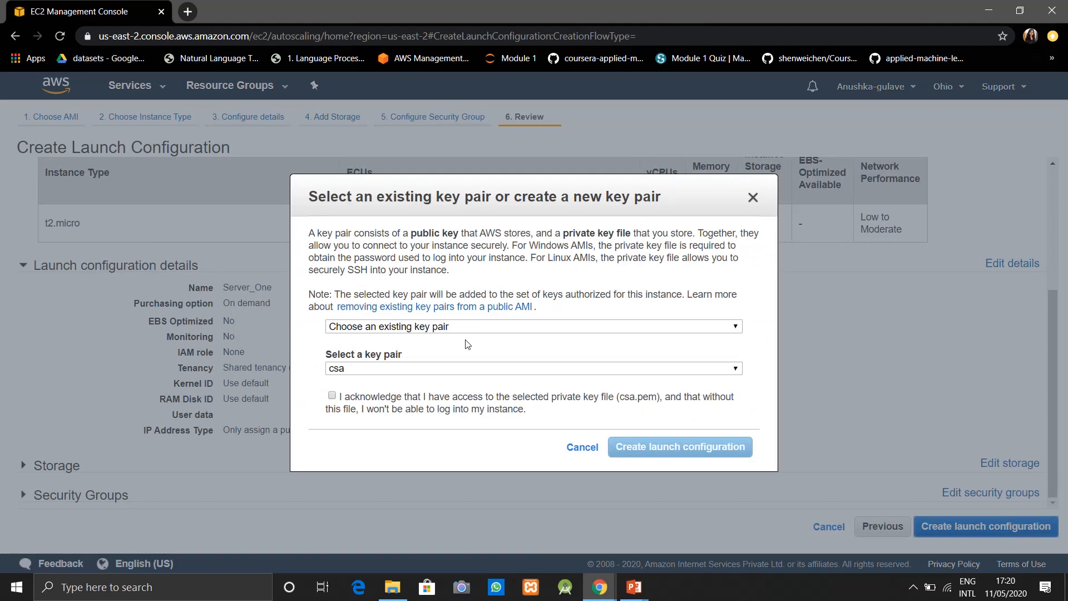
{"action": "left_click", "coordinate": [332, 396]}
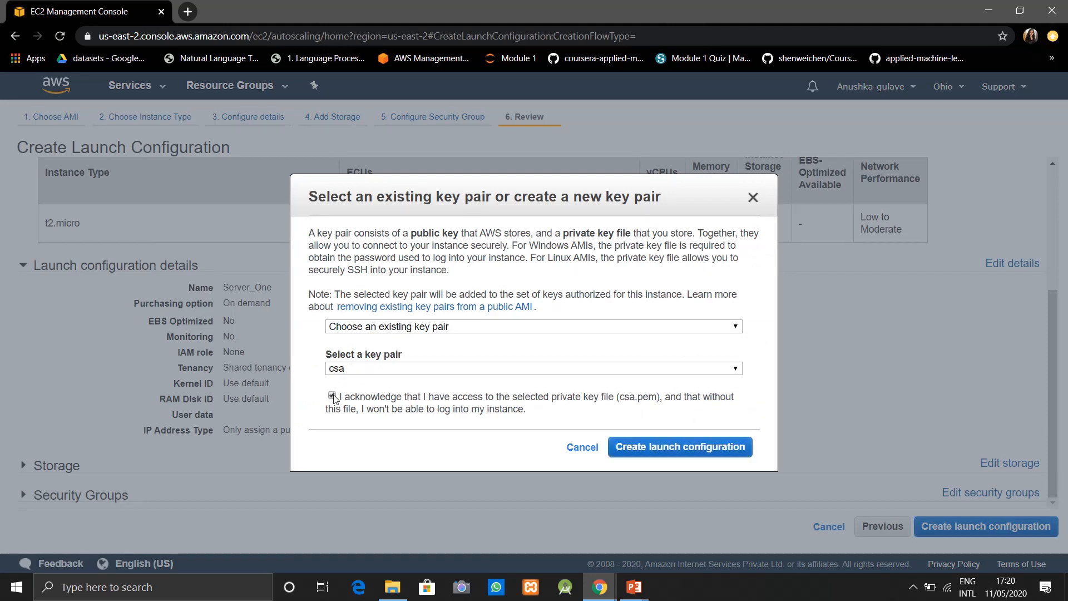
{"action": "left_click", "coordinate": [640, 449]}
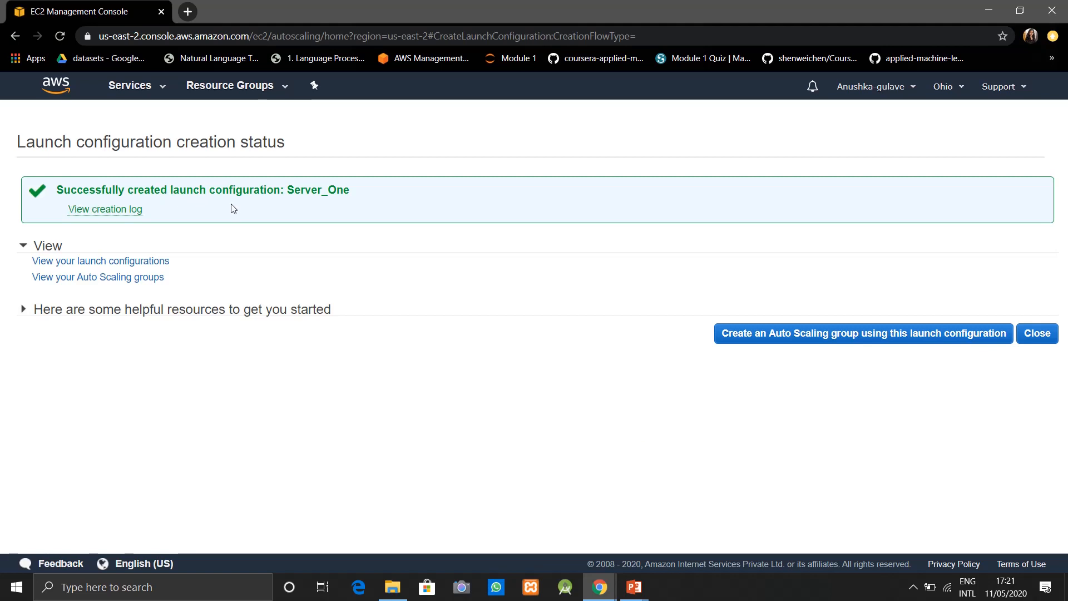
- Consult the auto scaling steps slide, and start creating an Auto Scaling group from the Server_One launch configuration
{"action": "key", "text": "alt+Tab"}
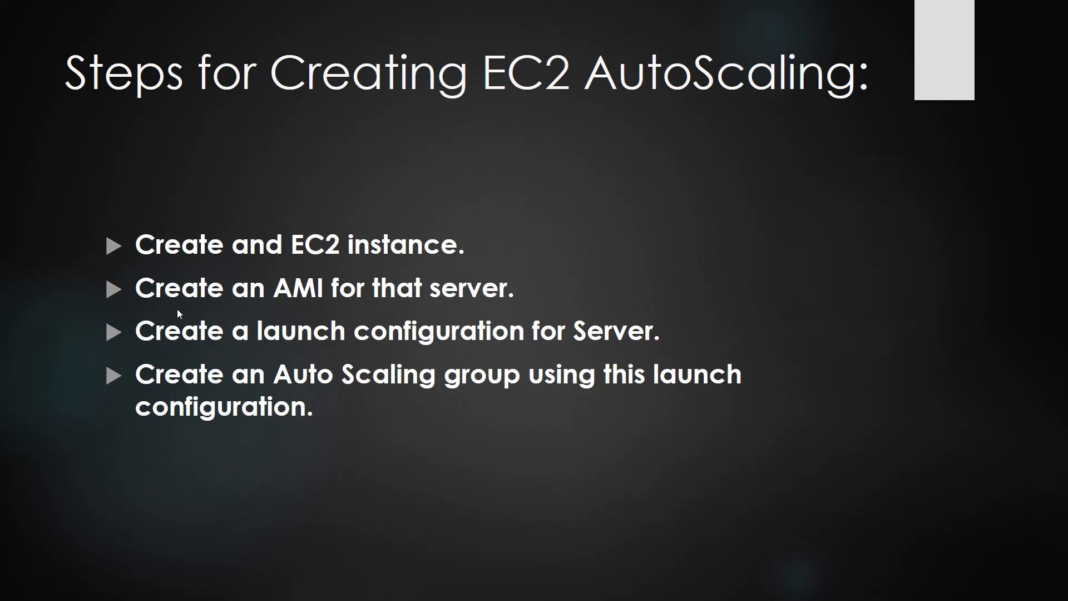
{"action": "key", "text": "alt+Tab"}
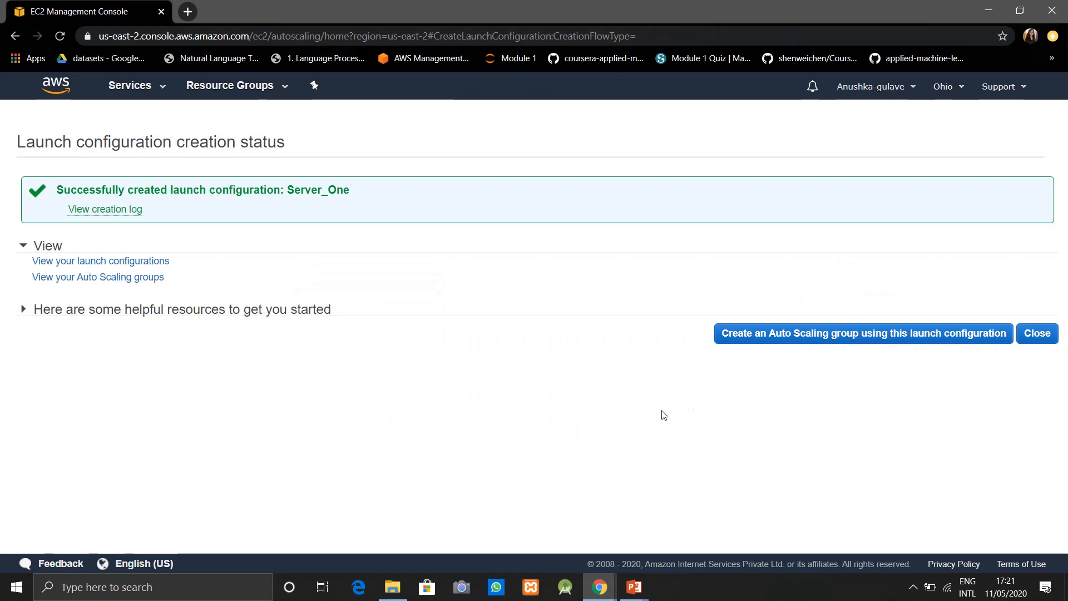
{"action": "left_click", "coordinate": [828, 333]}
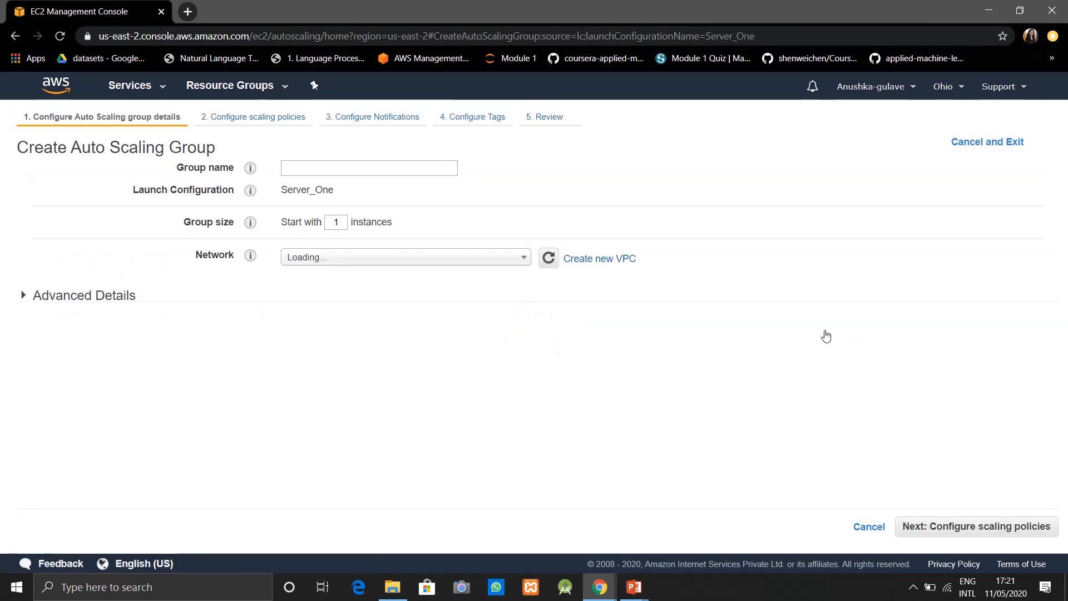
- Name the Auto Scaling group Server_One_Group and set its group size to 2 instances
{"action": "left_click", "coordinate": [345, 170]}
{"action": "left_click", "coordinate": [345, 170]}
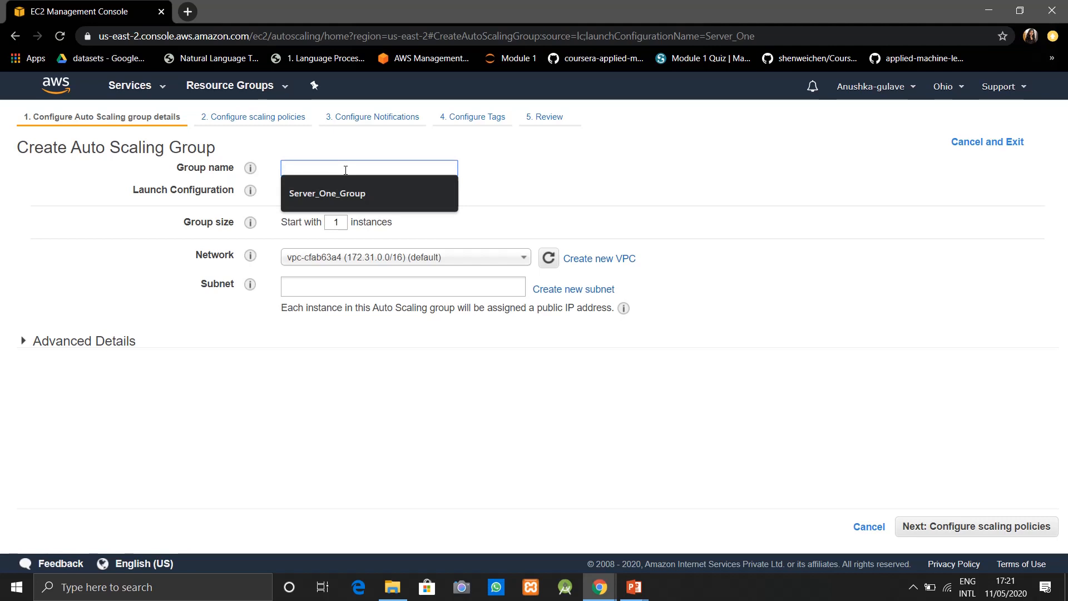
{"action": "type", "text": "Server_One_Group"}
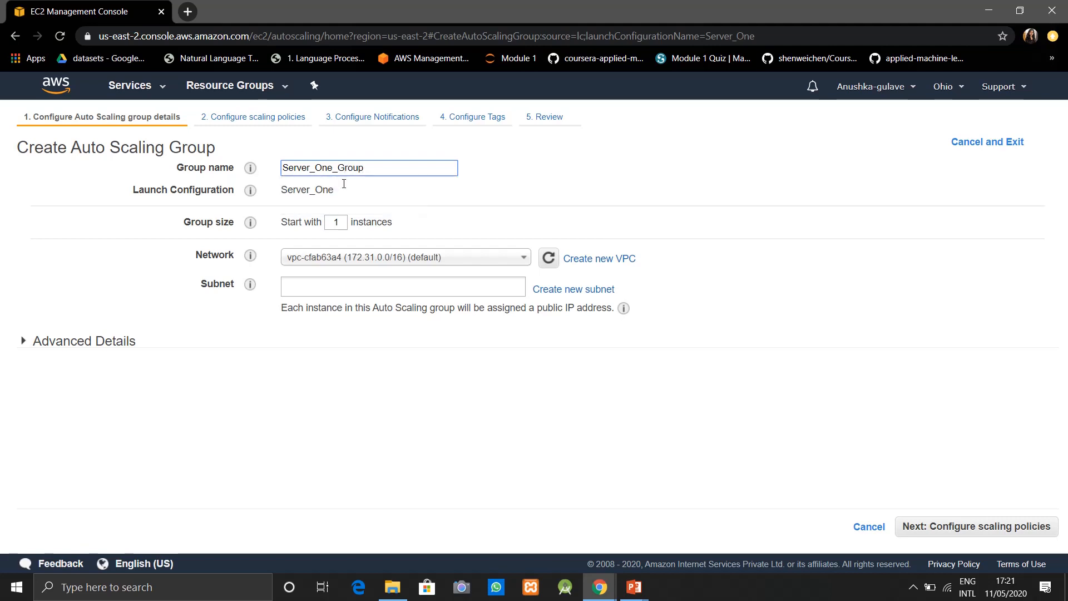
{"action": "double_click", "coordinate": [336, 223]}
{"action": "key", "text": "BackSpace"}
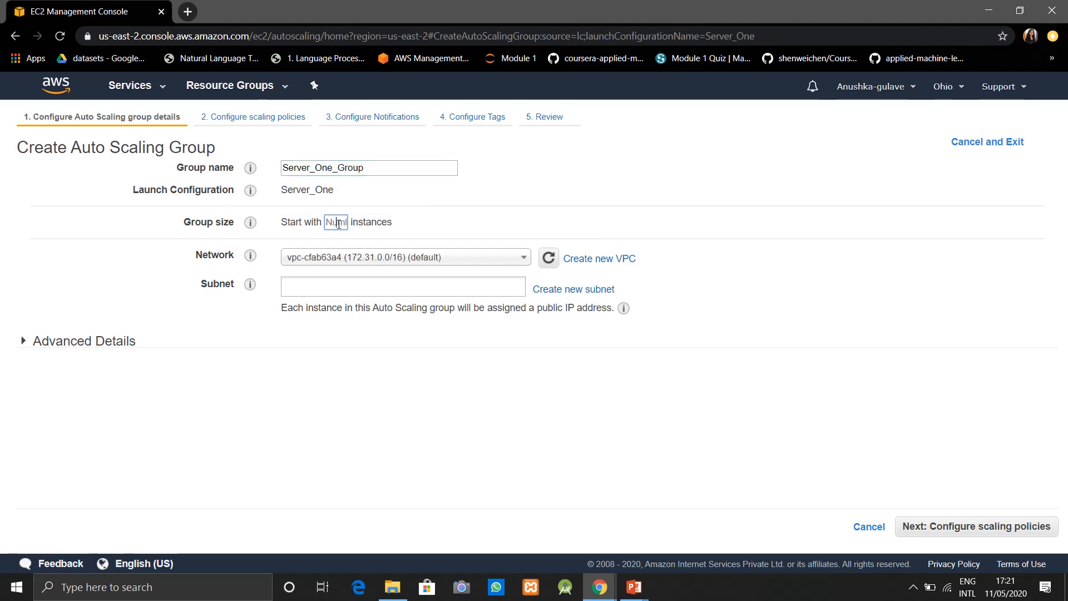
{"action": "type", "text": "2"}
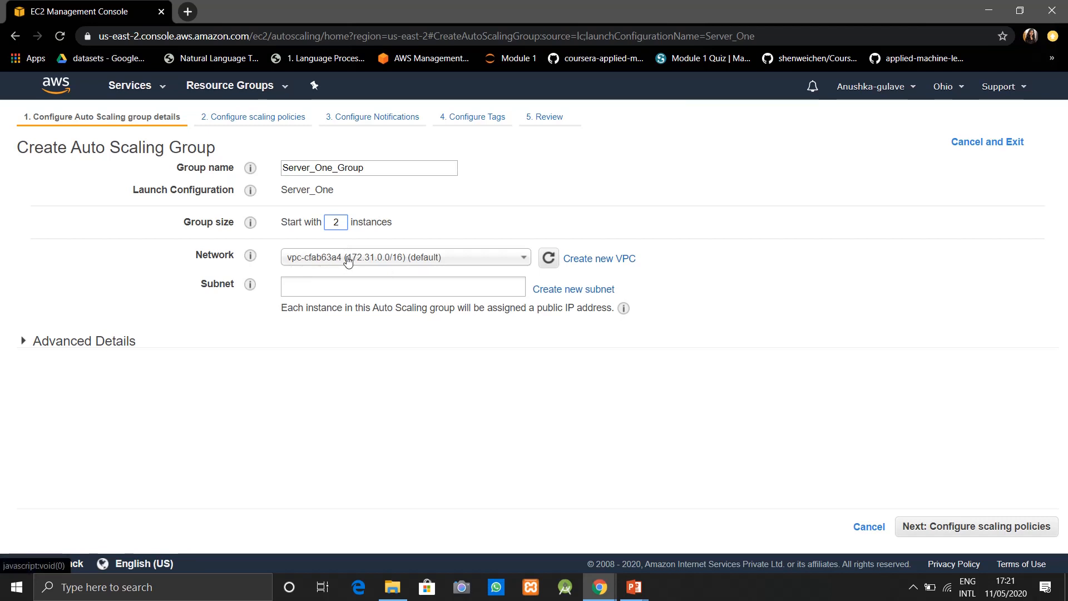
- Add the default subnets in us-east-2b, us-east-2a and us-east-2c to the group, and proceed to the scaling policies
{"action": "left_click", "coordinate": [383, 287]}
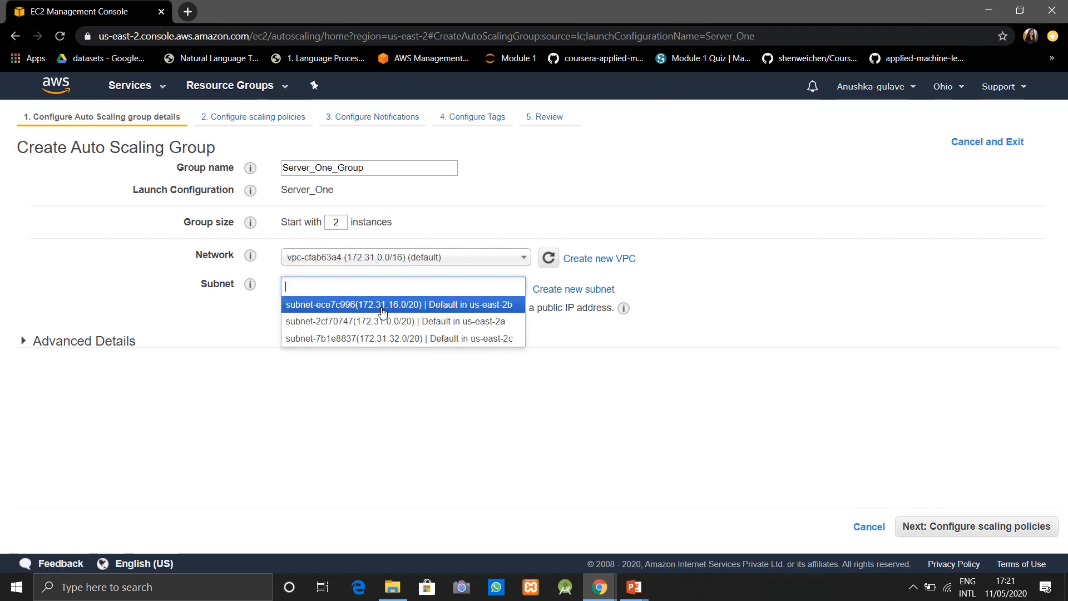
{"action": "left_click", "coordinate": [383, 310]}
{"action": "left_click", "coordinate": [382, 311]}
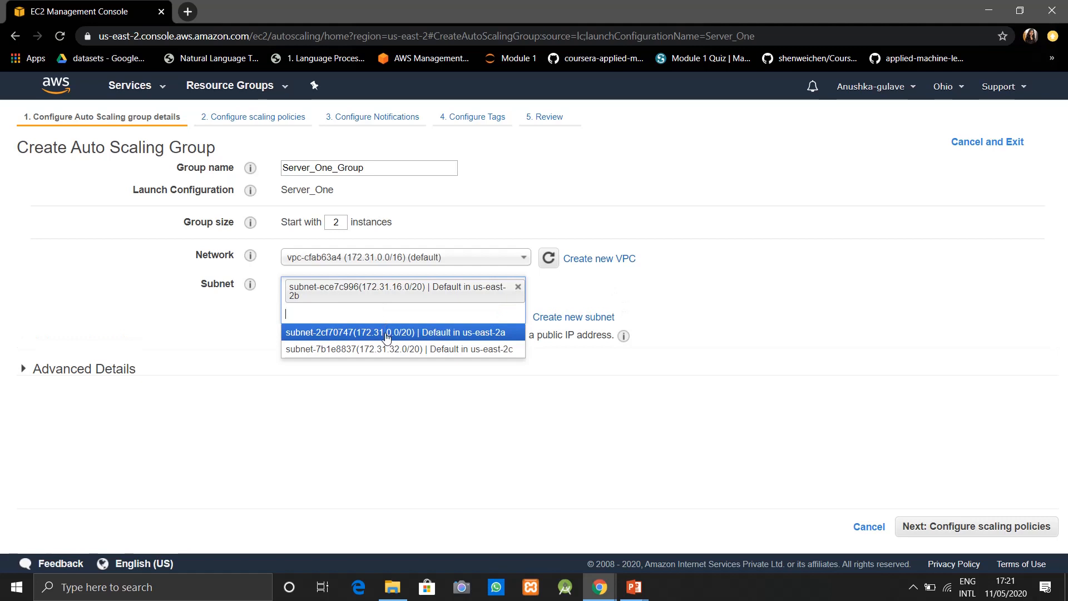
{"action": "left_click", "coordinate": [385, 334]}
{"action": "left_click", "coordinate": [377, 333]}
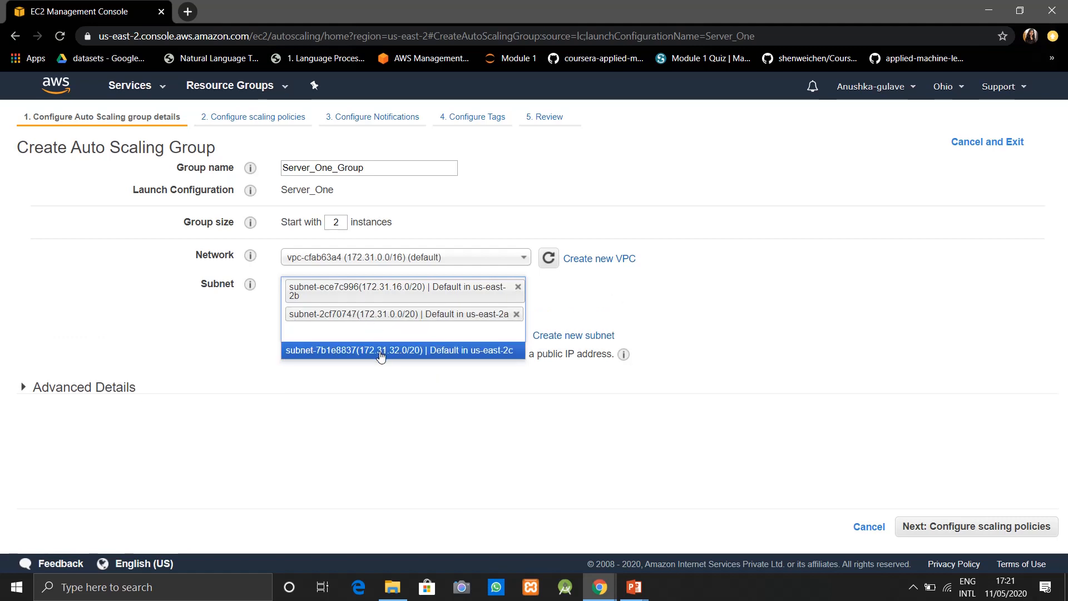
{"action": "left_click", "coordinate": [378, 353]}
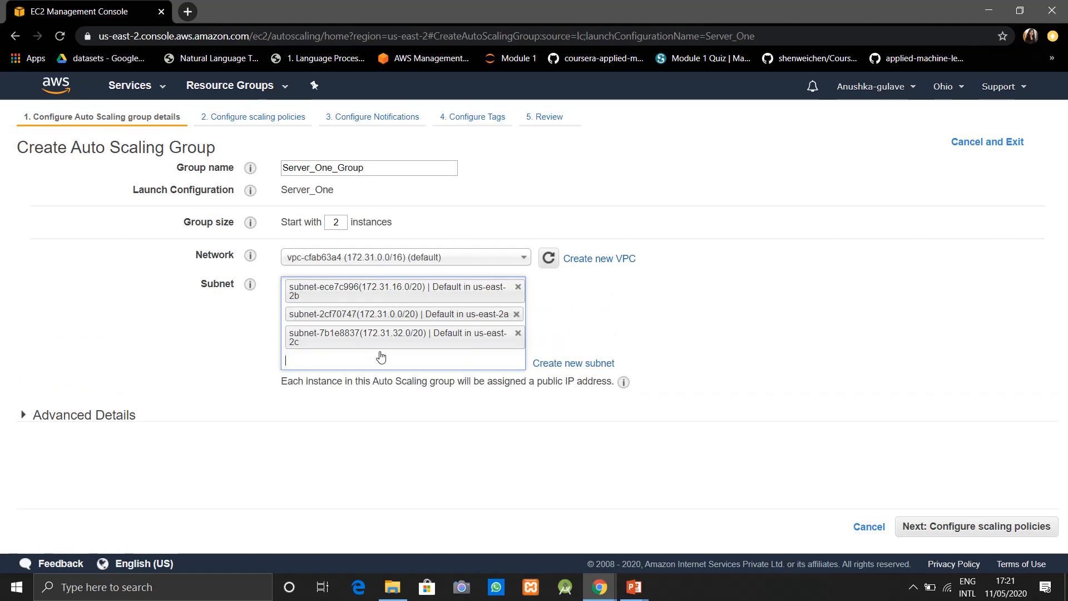
{"action": "left_click", "coordinate": [944, 528]}
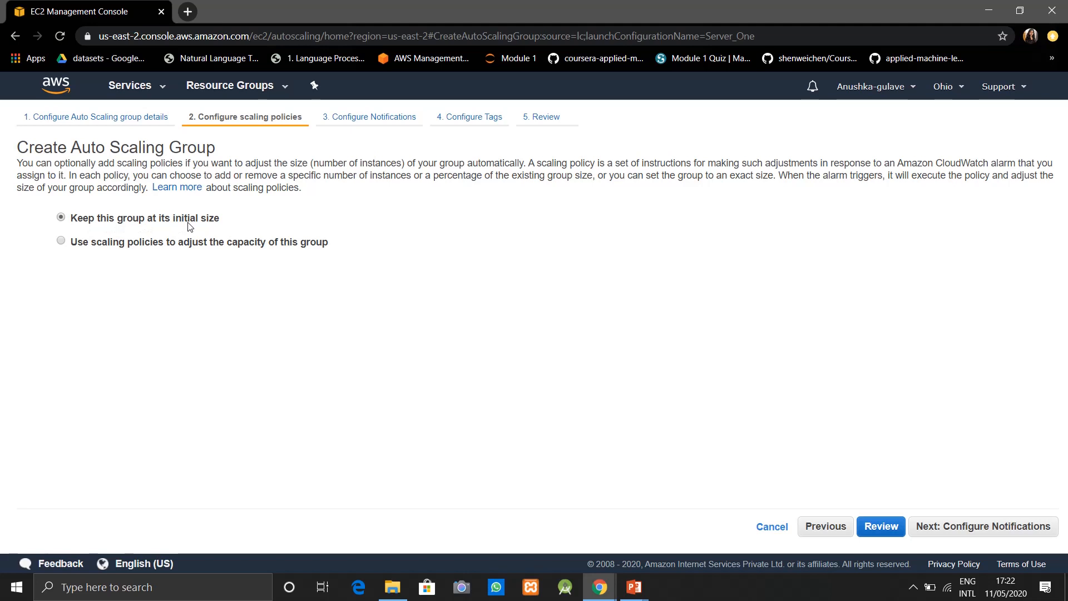
- Keep the group at its initial size, and create the Auto Scaling group without notifications or tags
{"action": "left_click", "coordinate": [62, 241]}
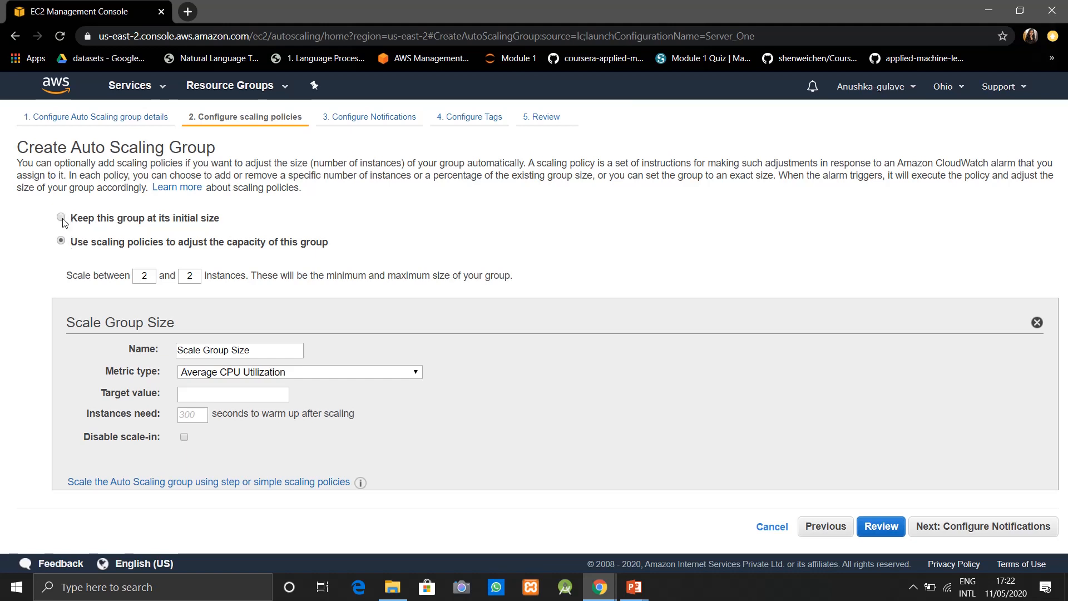
{"action": "left_click", "coordinate": [61, 217]}
{"action": "left_click", "coordinate": [978, 538]}
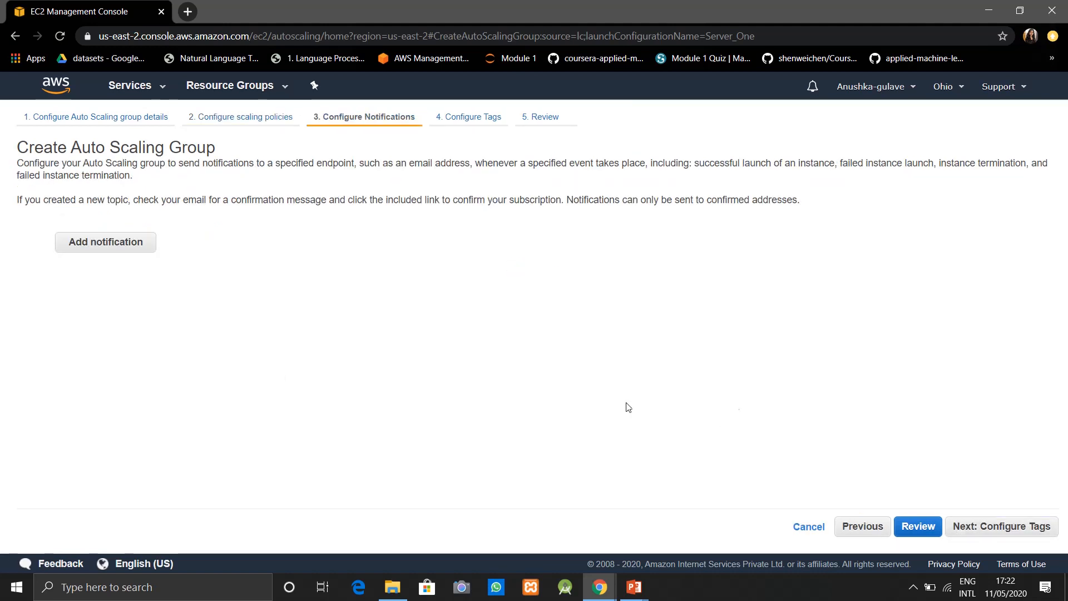
{"action": "left_click", "coordinate": [1025, 529]}
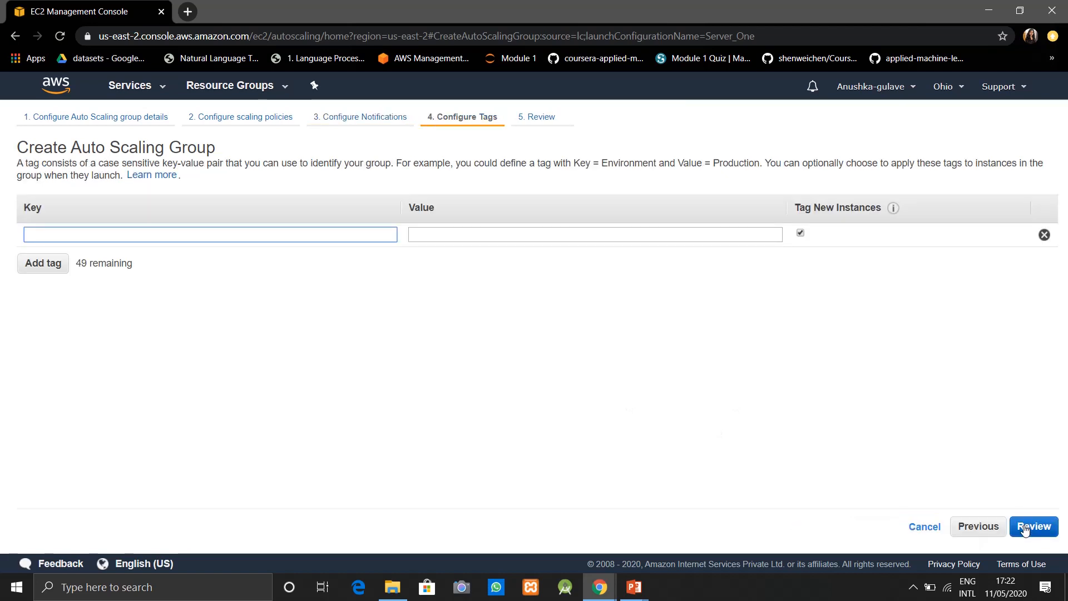
{"action": "left_click", "coordinate": [1025, 529]}
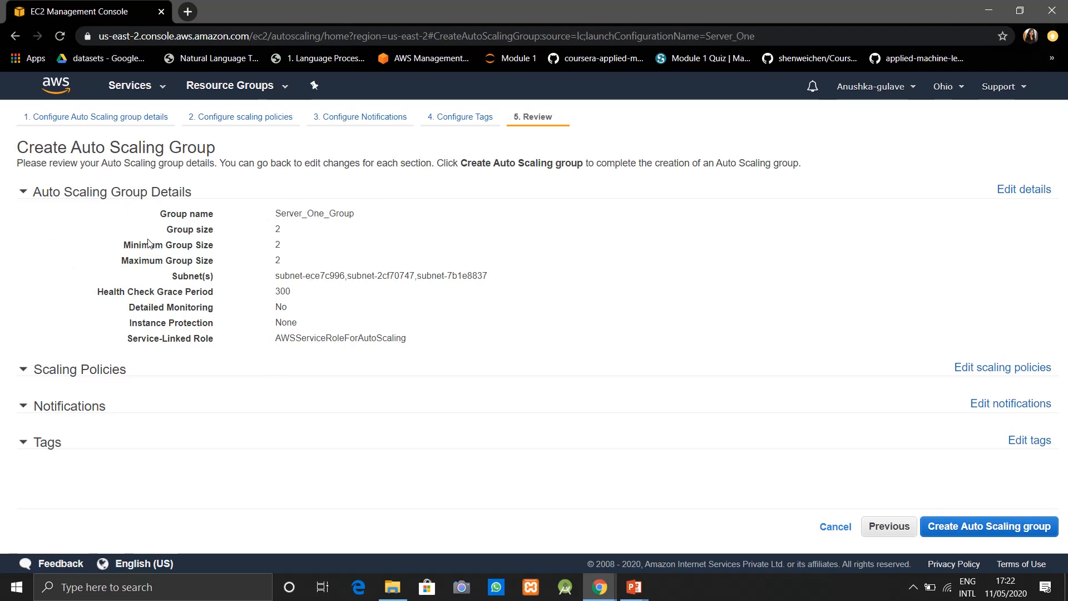
{"action": "left_click", "coordinate": [972, 526]}
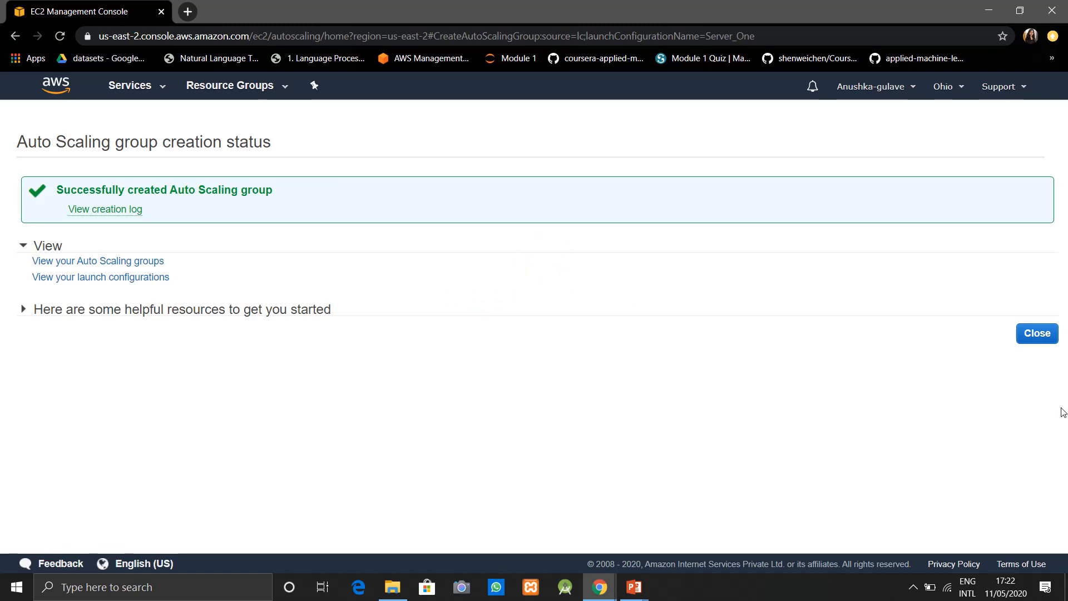
- View the new Auto Scaling group in the groups list, and open the running instances from the EC2 dashboard
{"action": "left_click", "coordinate": [1040, 336]}
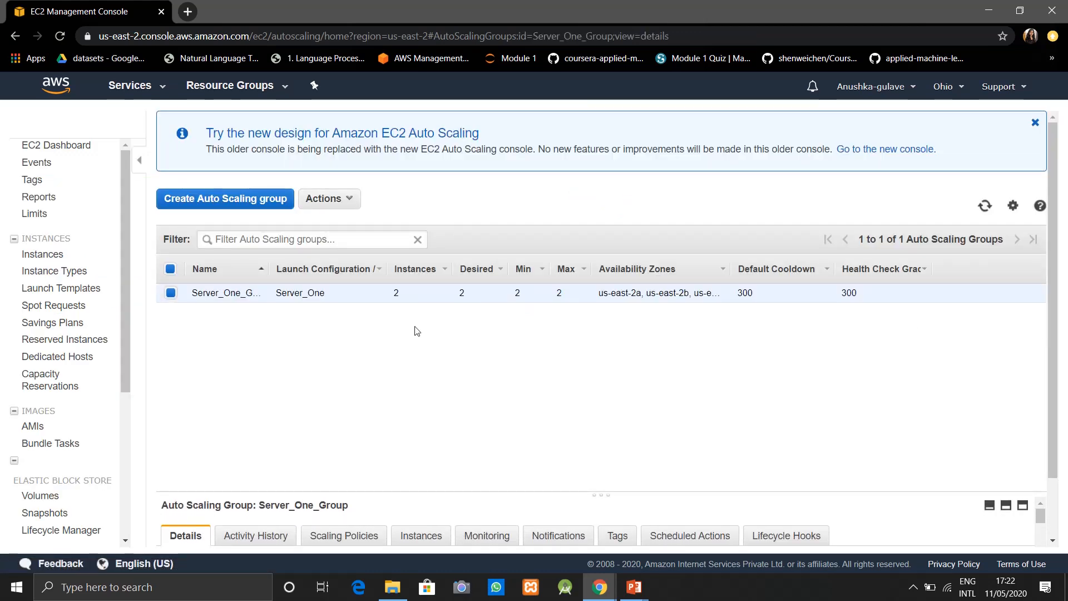
{"action": "left_click_drag", "start_coordinate": [123, 325], "coordinate": [123, 480]}
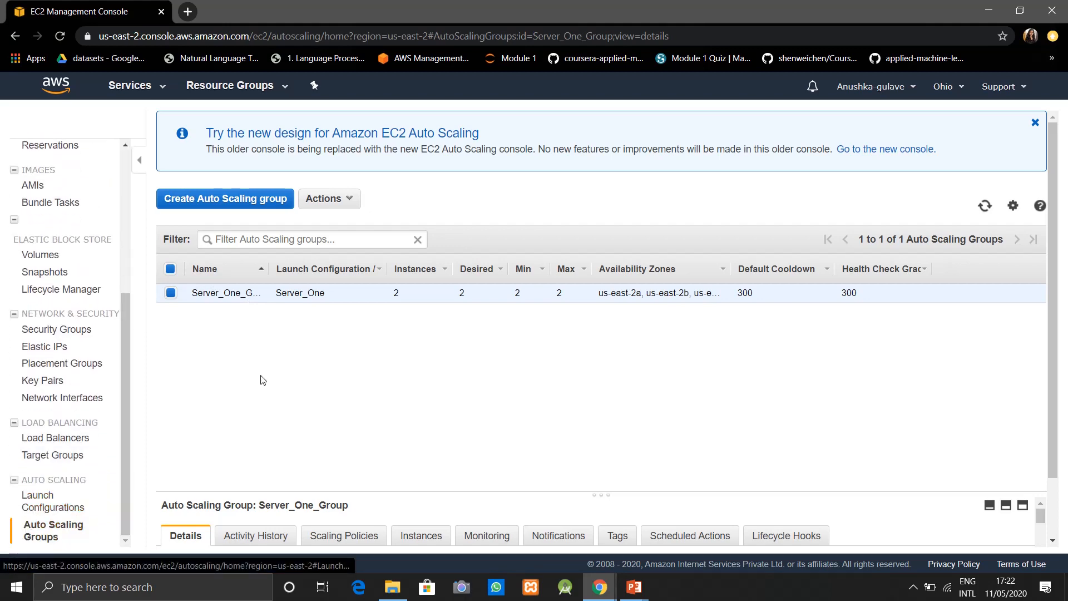
{"action": "left_click_drag", "start_coordinate": [122, 406], "coordinate": [126, 178]}
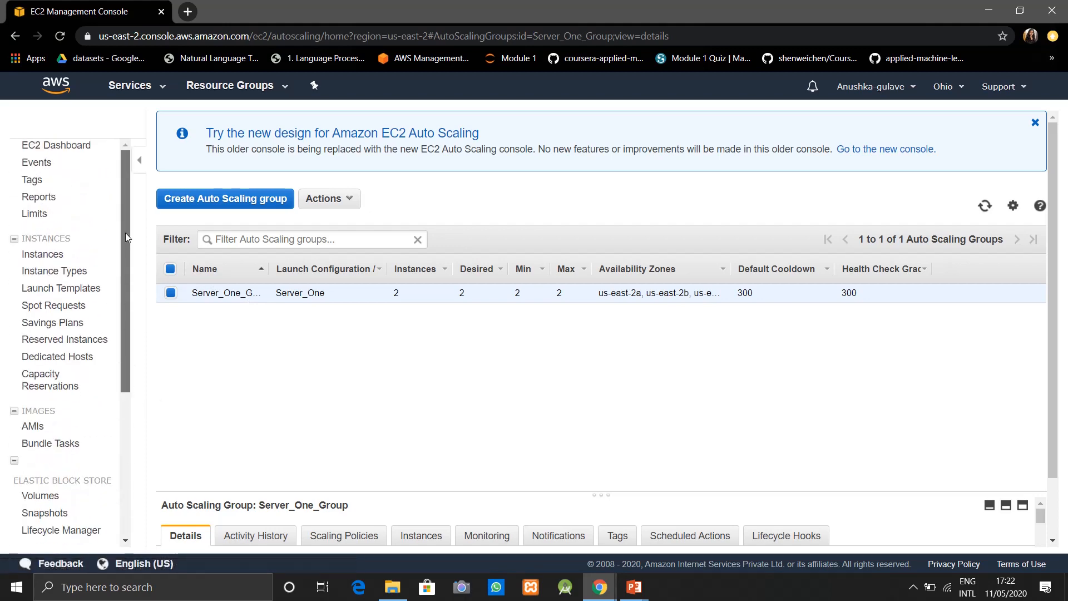
{"action": "left_click", "coordinate": [56, 146]}
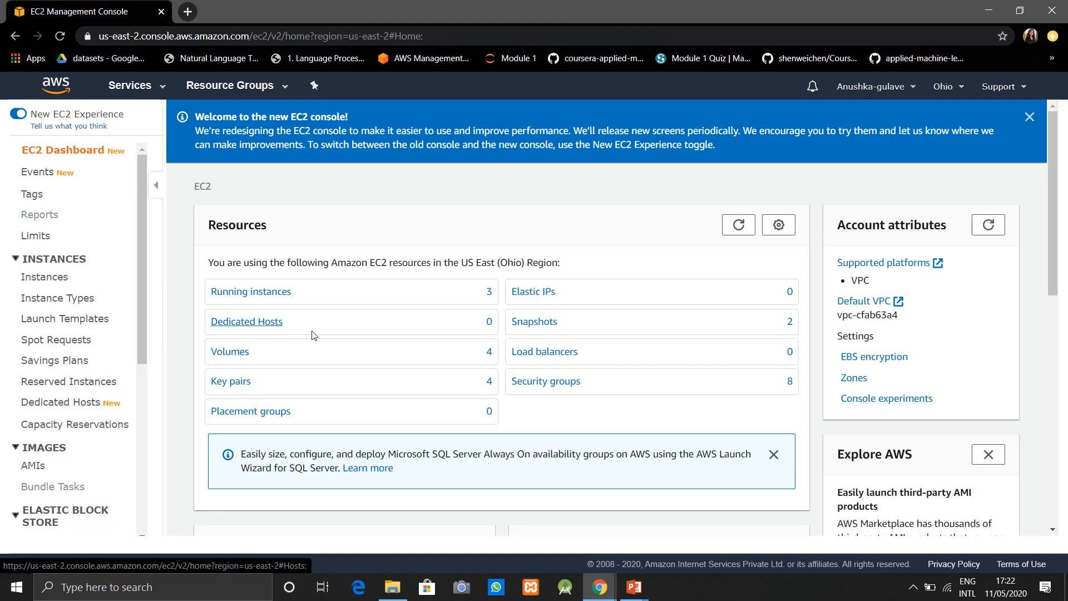
{"action": "left_click", "coordinate": [267, 300]}
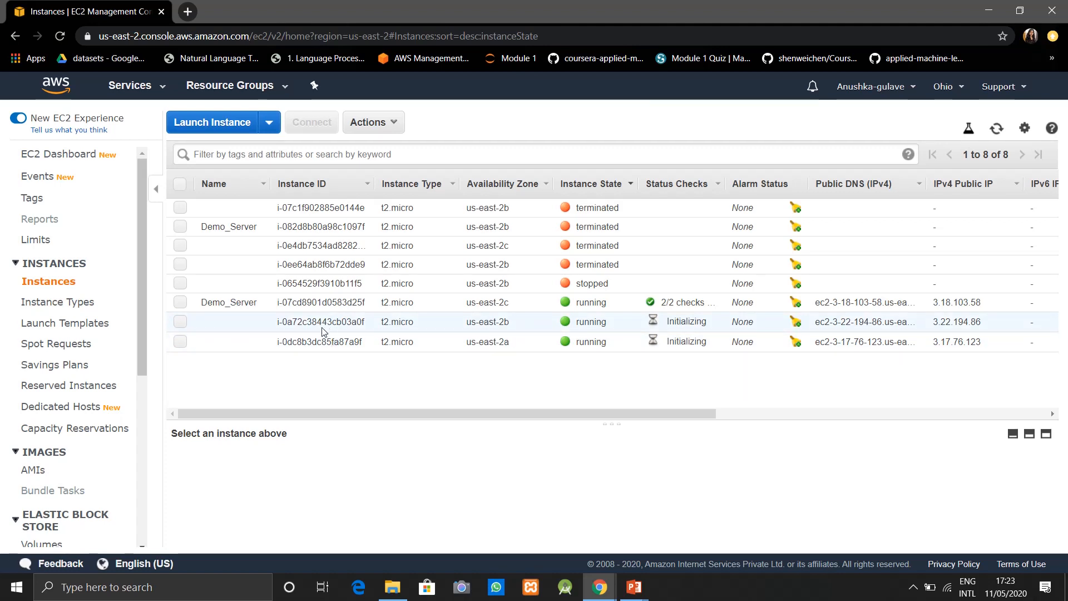
- Name the unnamed running instance in us-east-2b instance1 and the one in us-east-2a instance2
{"action": "left_click", "coordinate": [256, 322]}
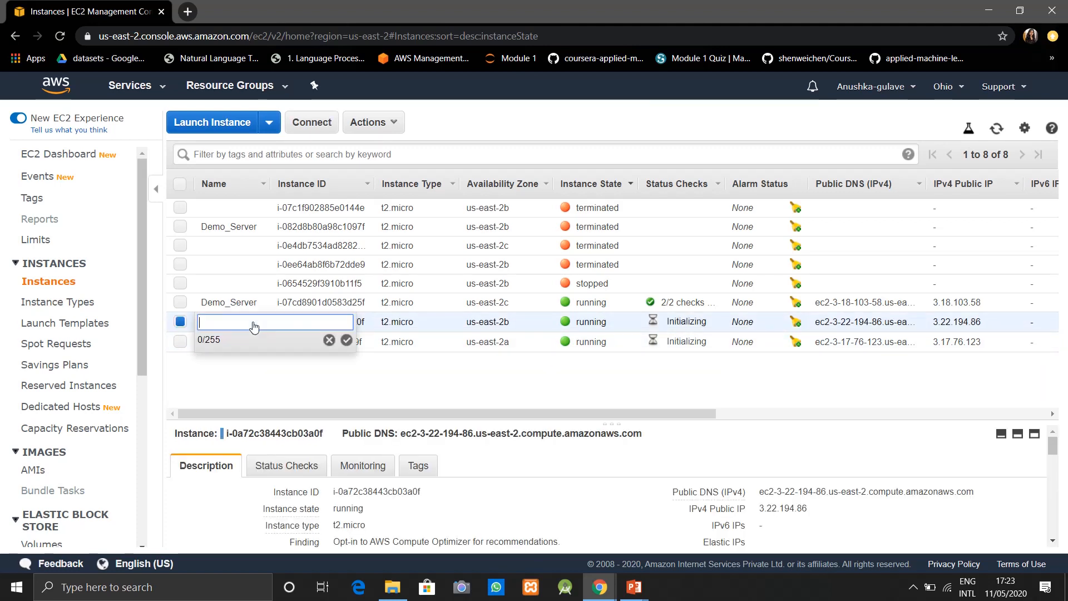
{"action": "type", "text": "instance1"}
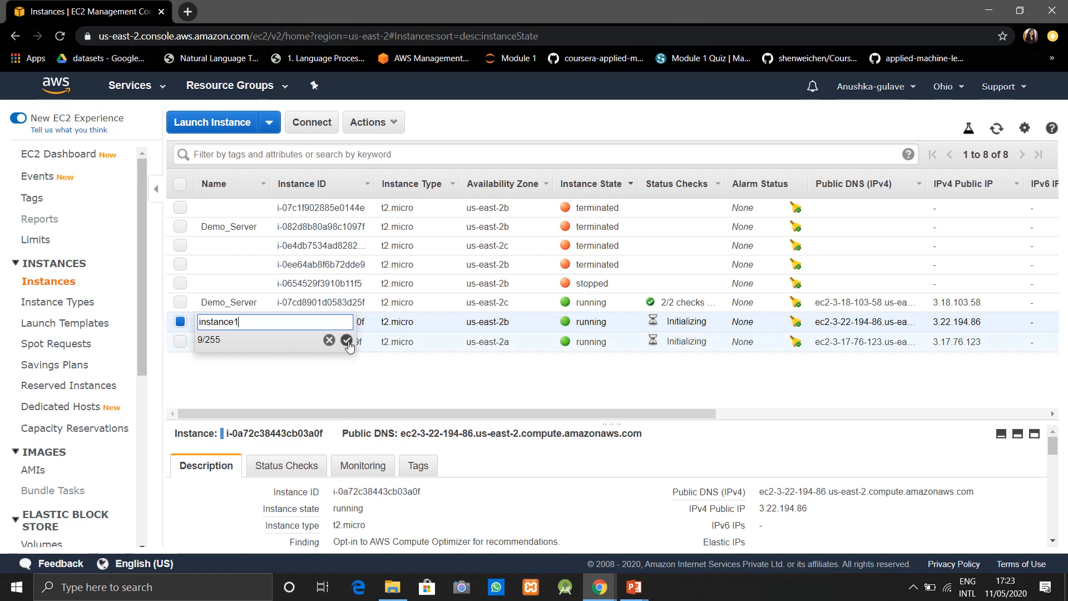
{"action": "left_click", "coordinate": [348, 340]}
{"action": "left_click", "coordinate": [253, 345]}
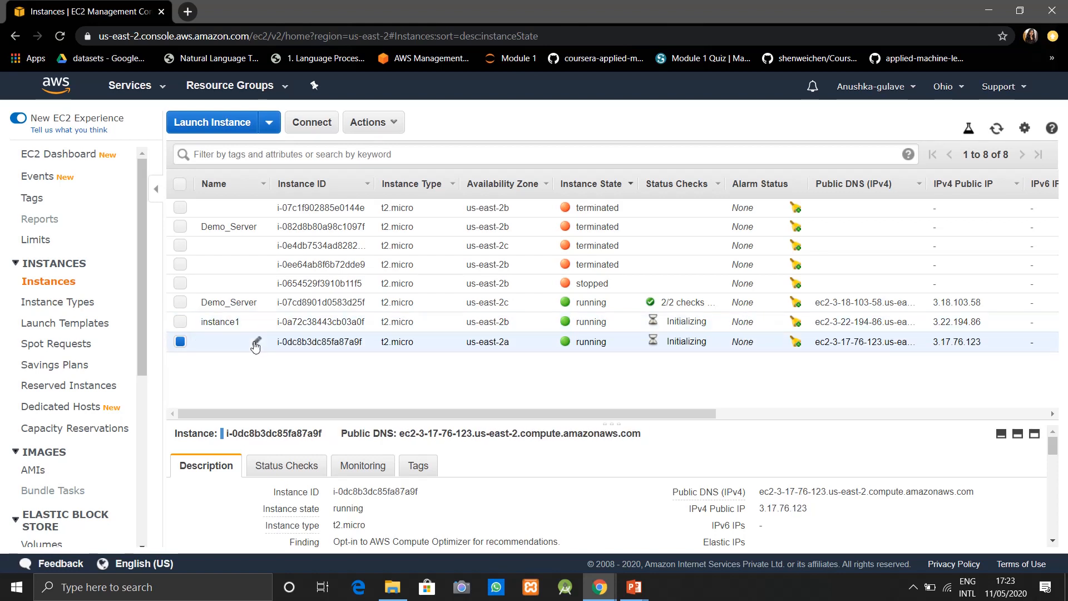
{"action": "left_click", "coordinate": [256, 344]}
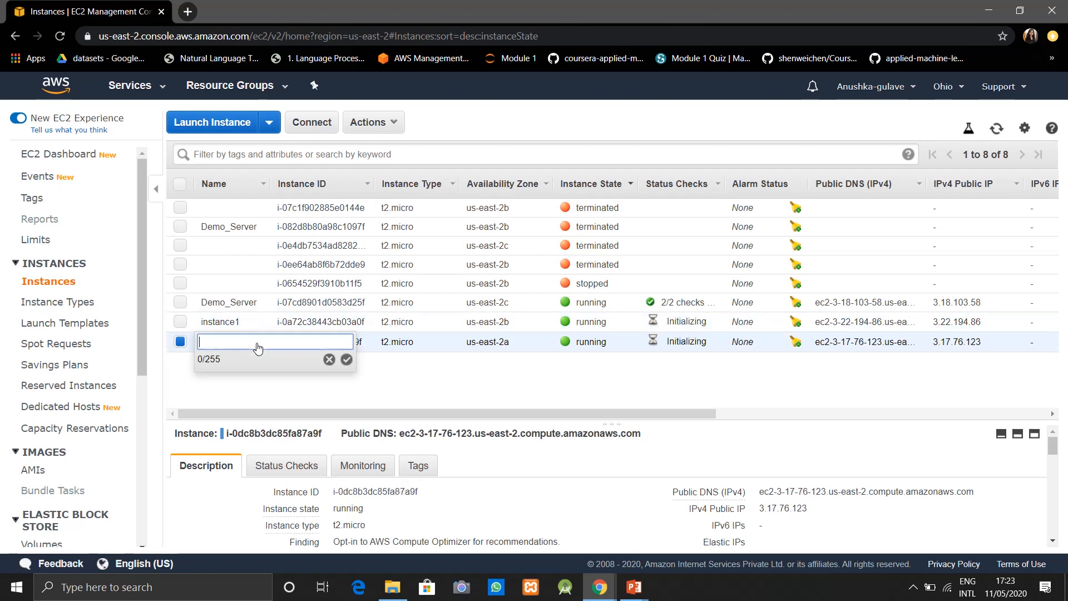
{"action": "type", "text": "instance2"}
{"action": "left_click", "coordinate": [346, 359]}
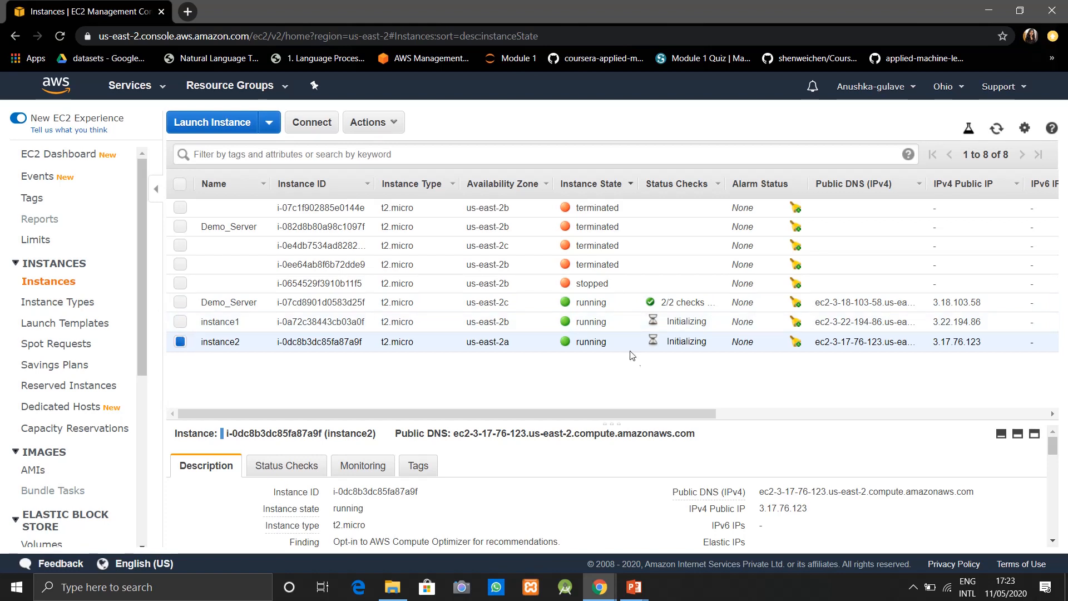
{"action": "mouse_move", "coordinate": [208, 344]}
{"action": "left_click", "coordinate": [388, 124]}
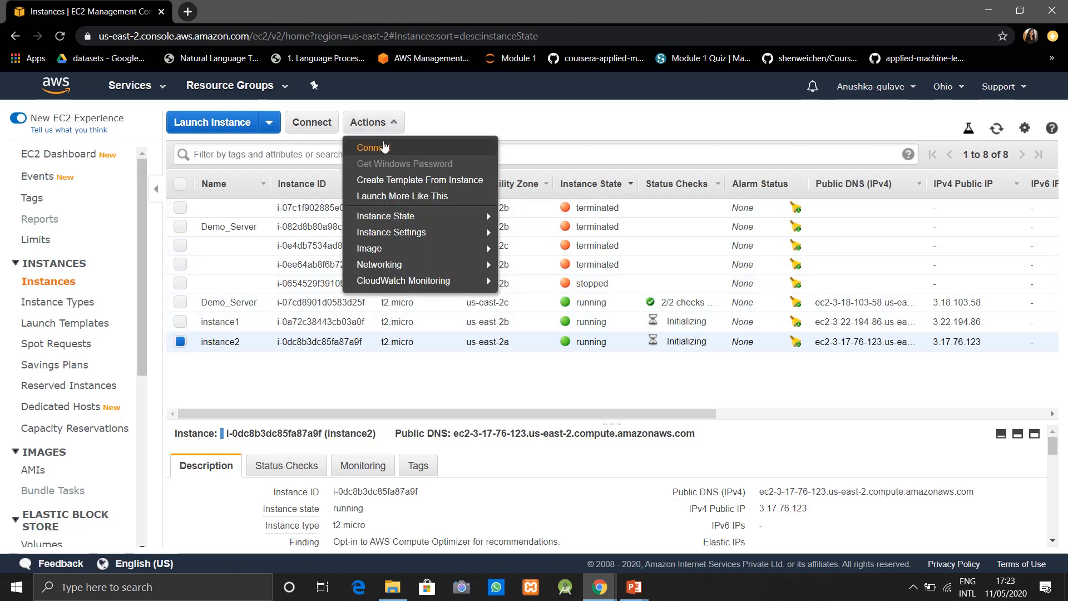
{"action": "mouse_move", "coordinate": [381, 217]}
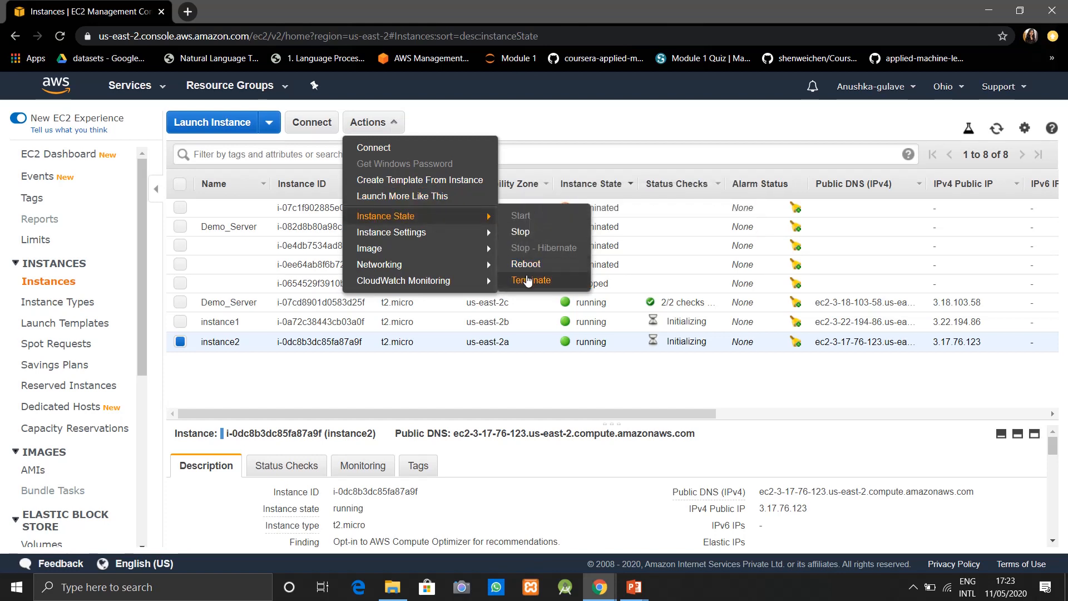
{"action": "left_click", "coordinate": [535, 367]}
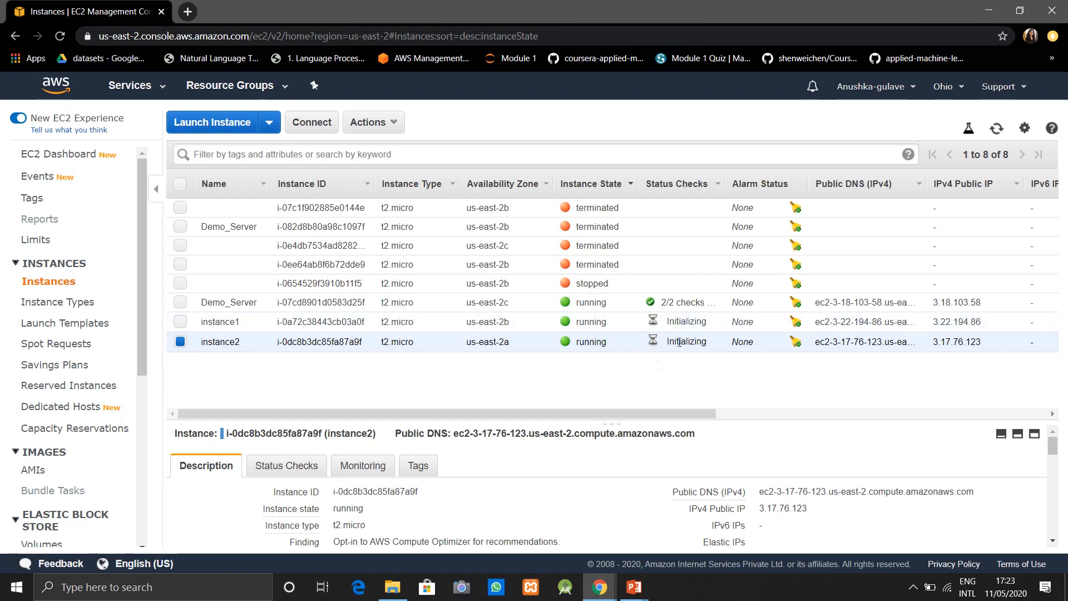
{"action": "key", "text": "F5"}
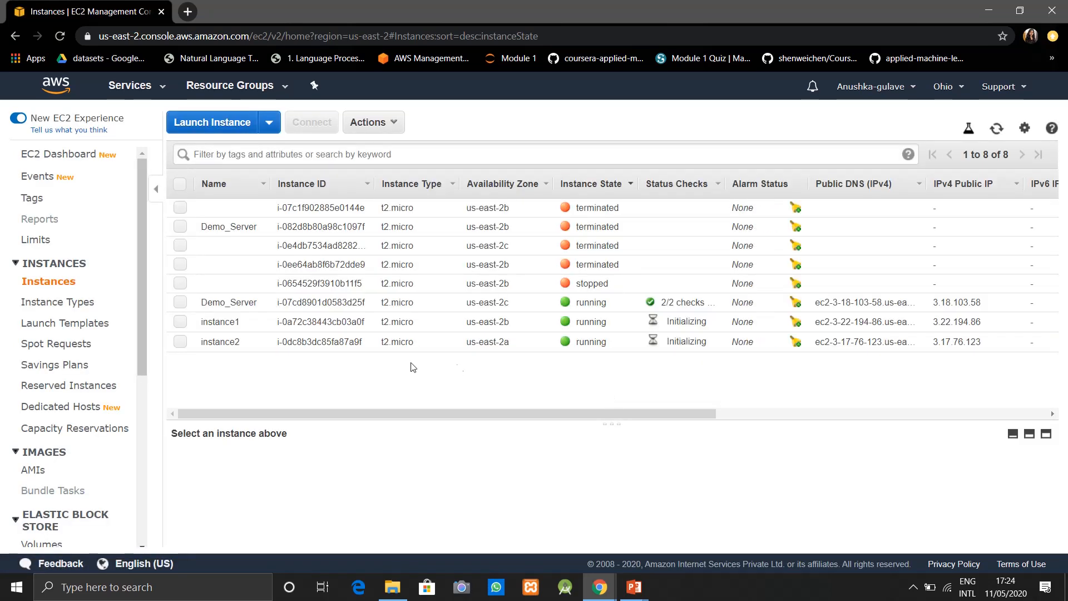
- Terminate the instance2 instance and refresh the instances list
{"action": "left_click", "coordinate": [182, 344]}
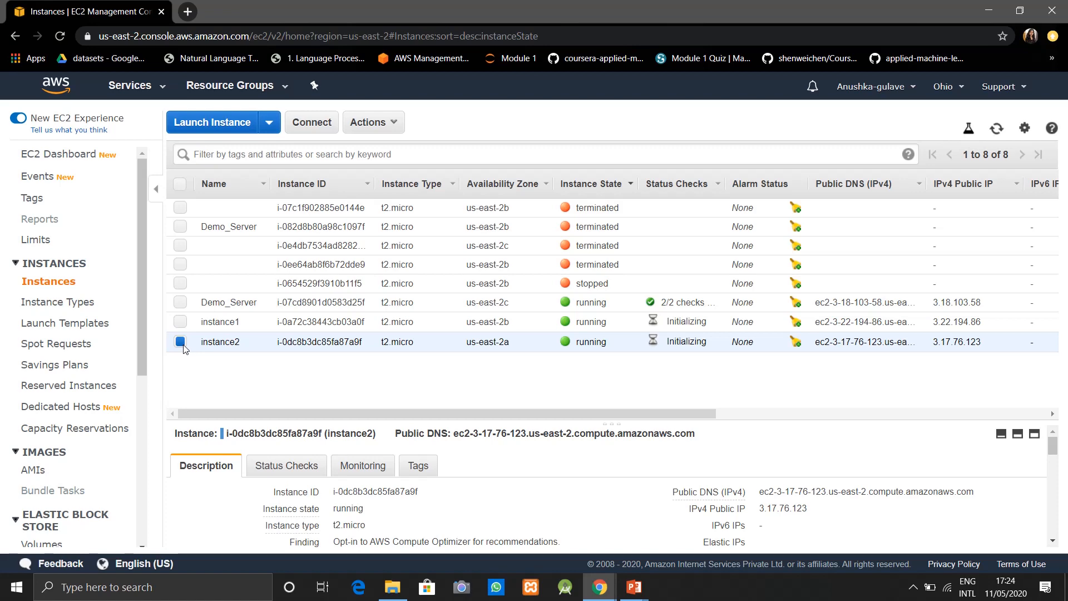
{"action": "left_click", "coordinate": [376, 123]}
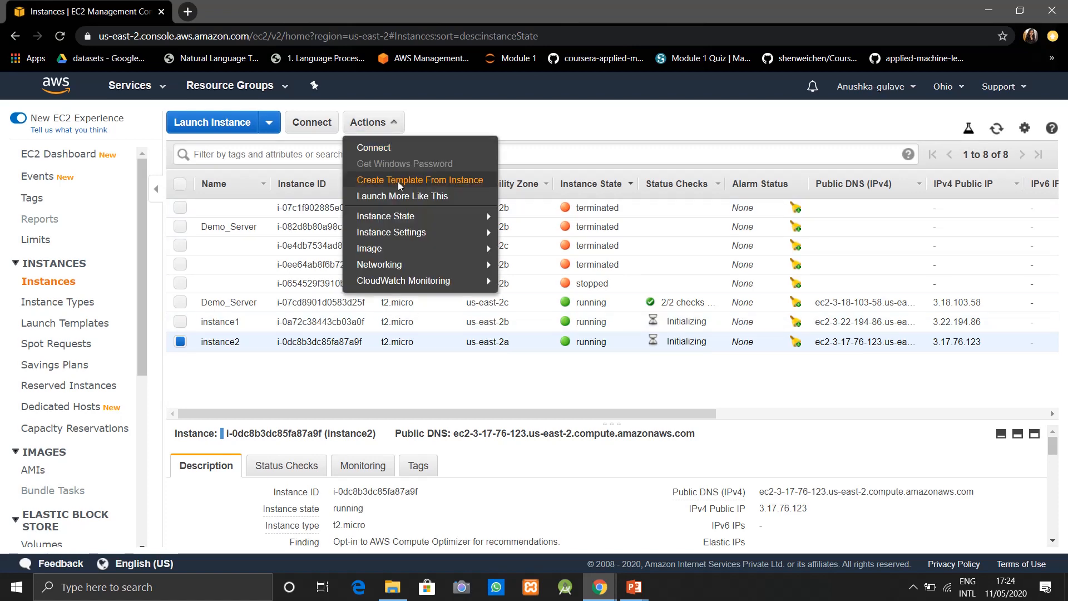
{"action": "mouse_move", "coordinate": [413, 216]}
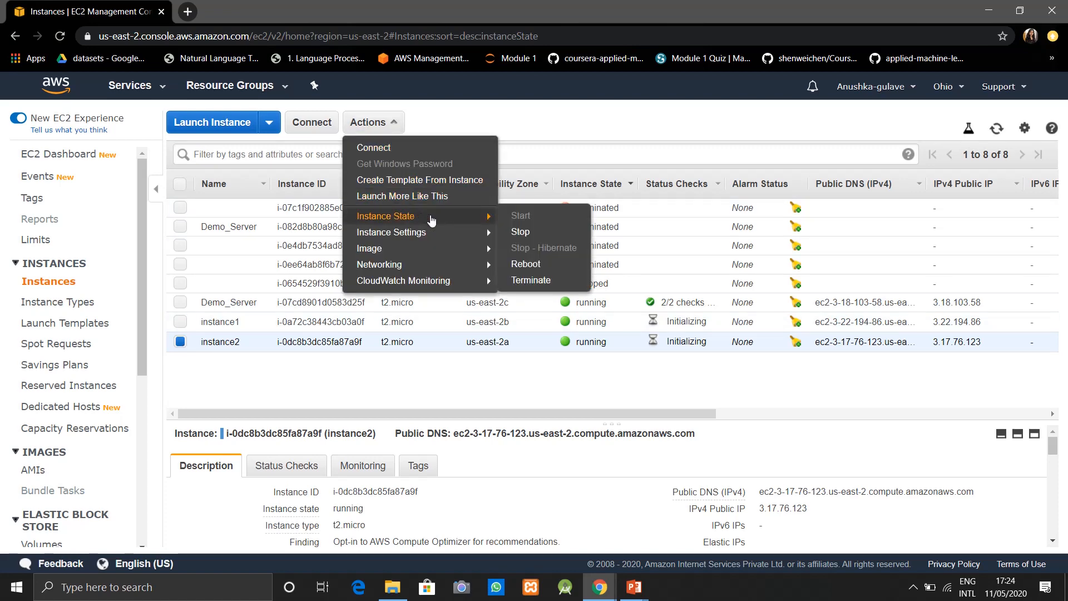
{"action": "left_click", "coordinate": [529, 281]}
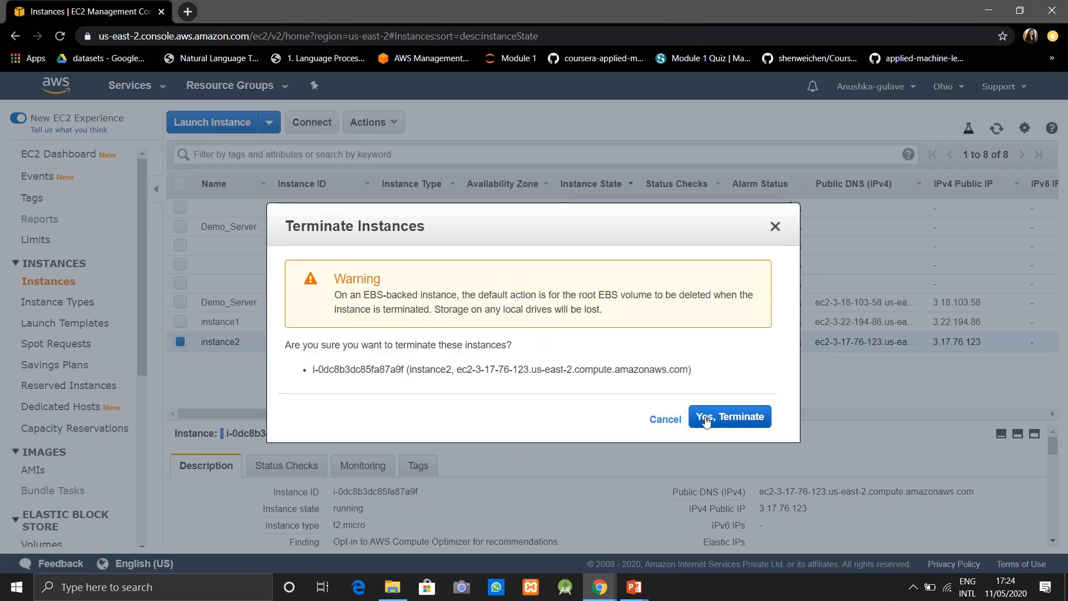
{"action": "left_click", "coordinate": [705, 418]}
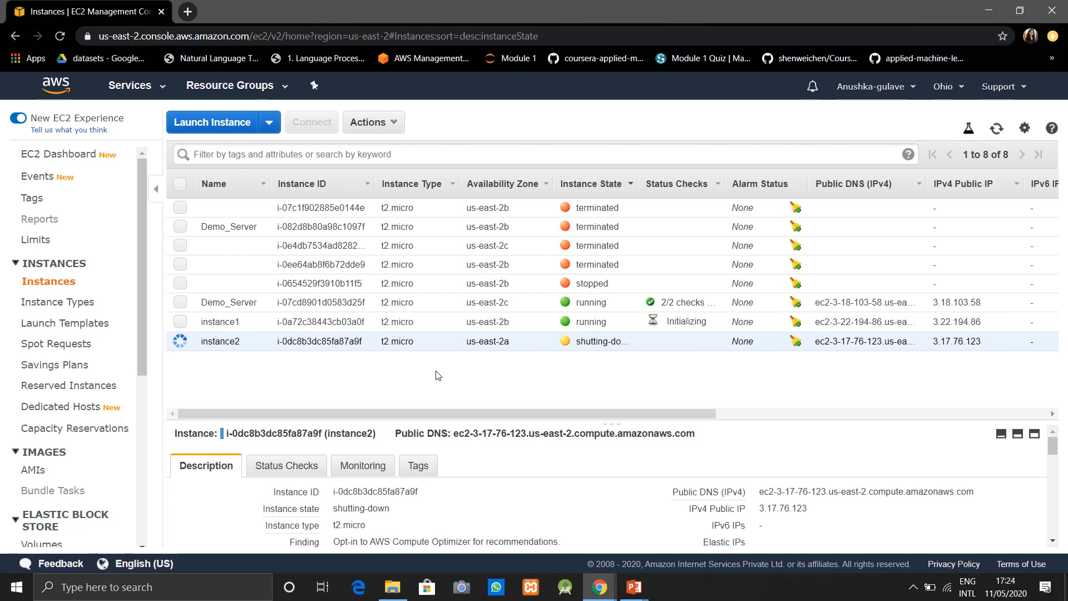
{"action": "key", "text": "F5"}
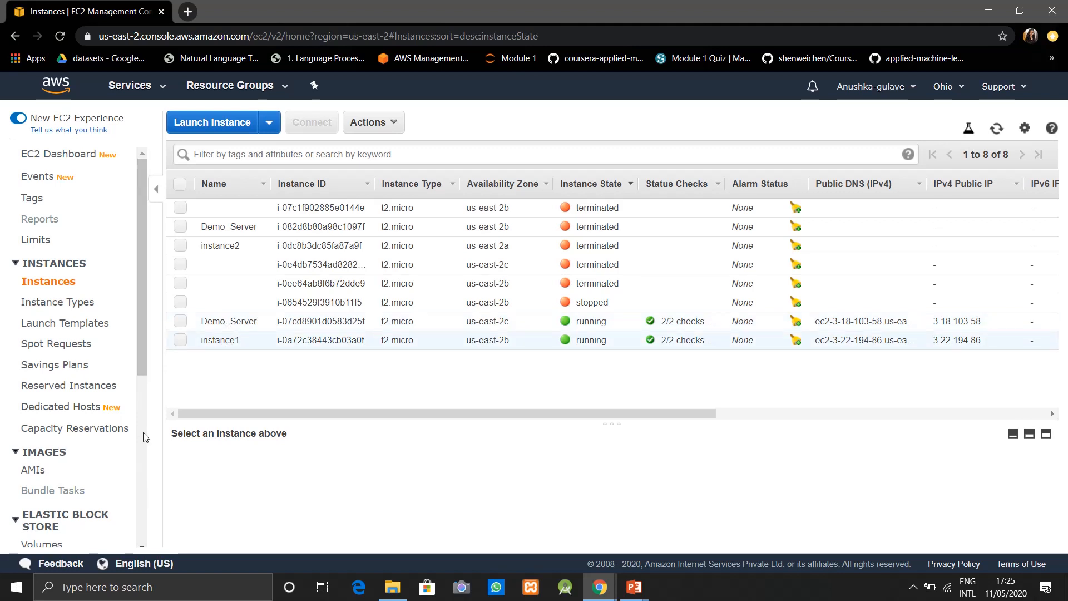
- View the Server_One_Group Auto Scaling group, followed by the Server_One launch configuration
{"action": "left_click_drag", "start_coordinate": [141, 362], "coordinate": [138, 536]}
{"action": "left_click", "coordinate": [98, 539]}
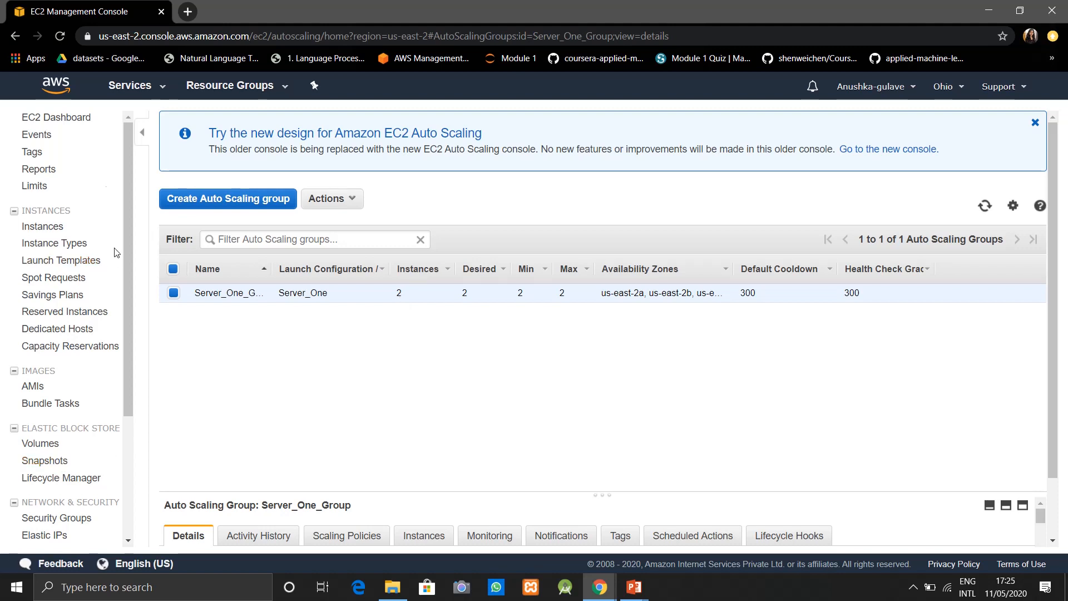
{"action": "left_click_drag", "start_coordinate": [128, 237], "coordinate": [129, 423]}
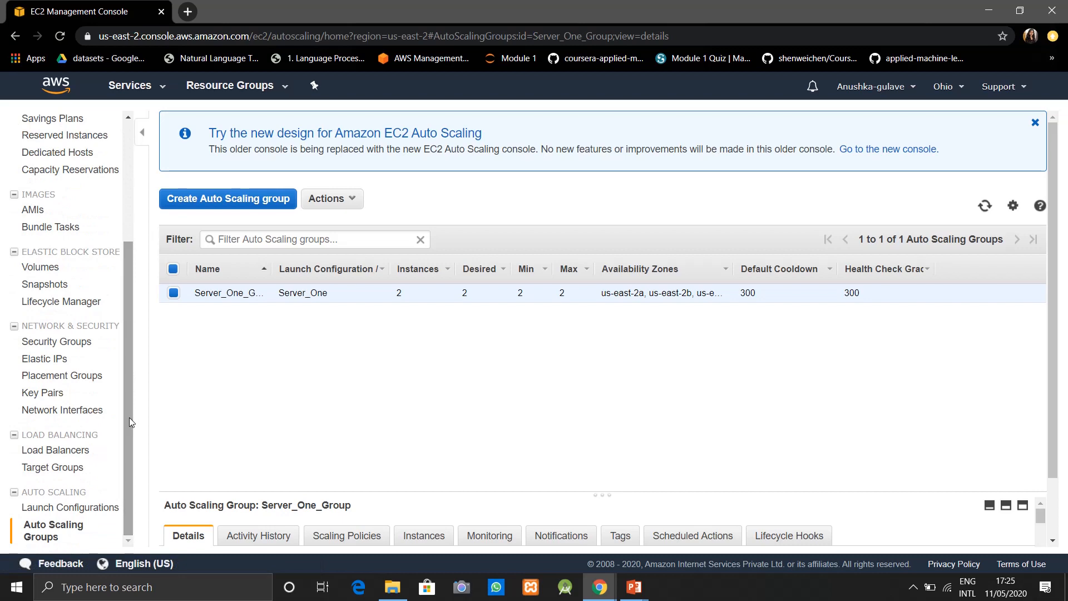
{"action": "left_click", "coordinate": [100, 508]}
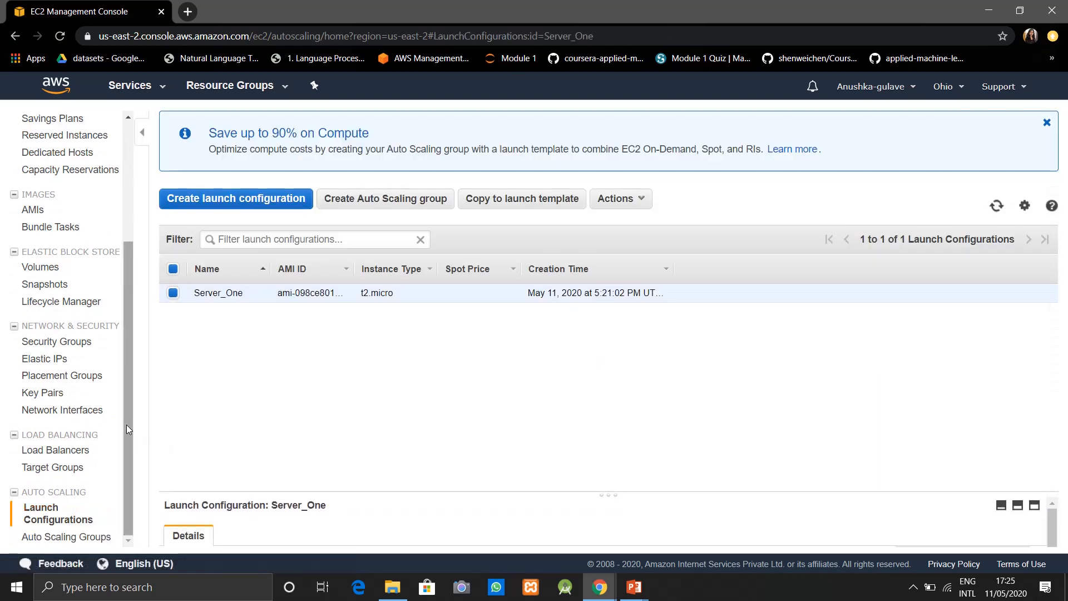
- Open the running instances from the EC2 dashboard, and name the unnamed running instance in us-east-2c i2
{"action": "left_click_drag", "start_coordinate": [126, 425], "coordinate": [117, 271]}
{"action": "left_click", "coordinate": [54, 120]}
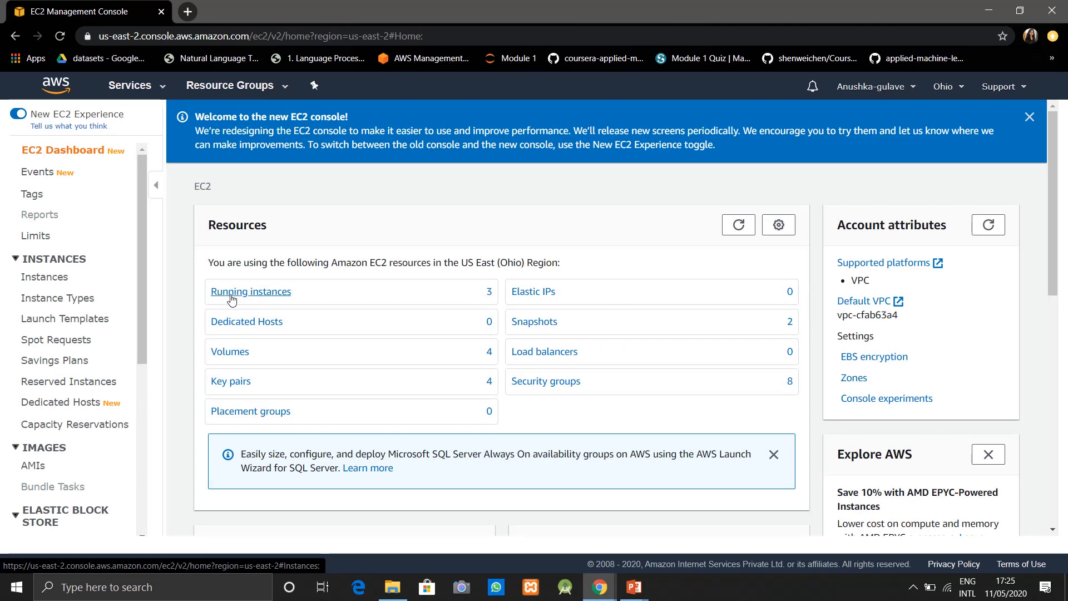
{"action": "left_click", "coordinate": [260, 292]}
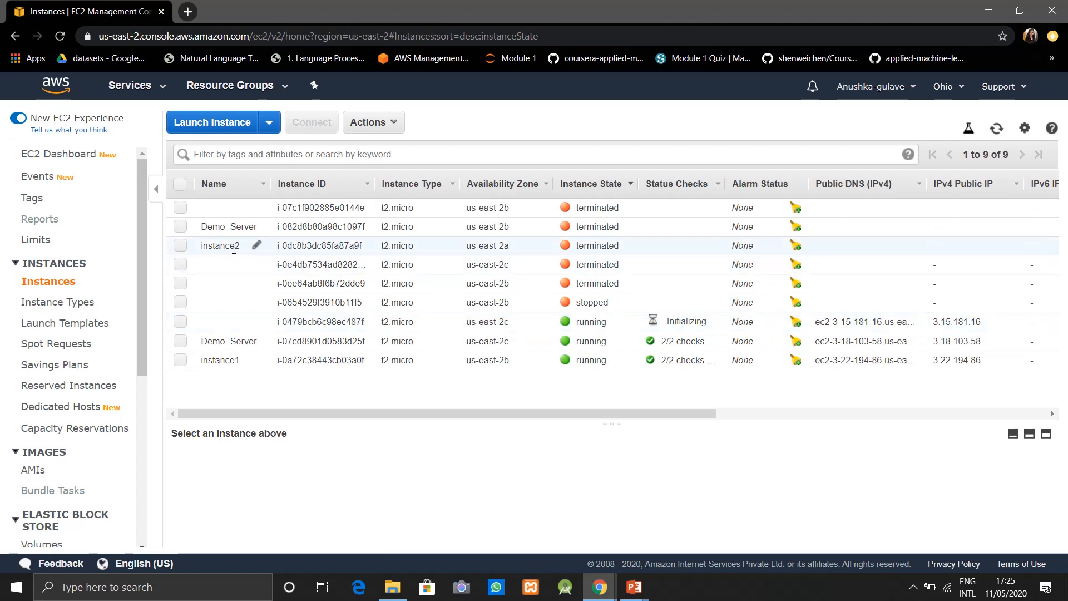
{"action": "left_click", "coordinate": [256, 323]}
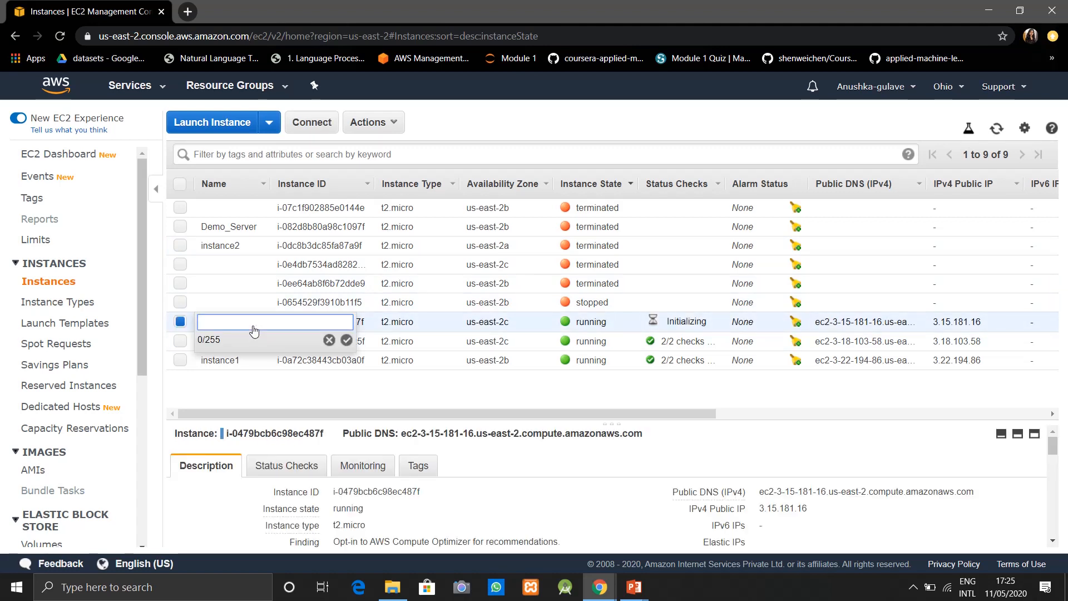
{"action": "type", "text": "i2"}
{"action": "left_click", "coordinate": [345, 341]}
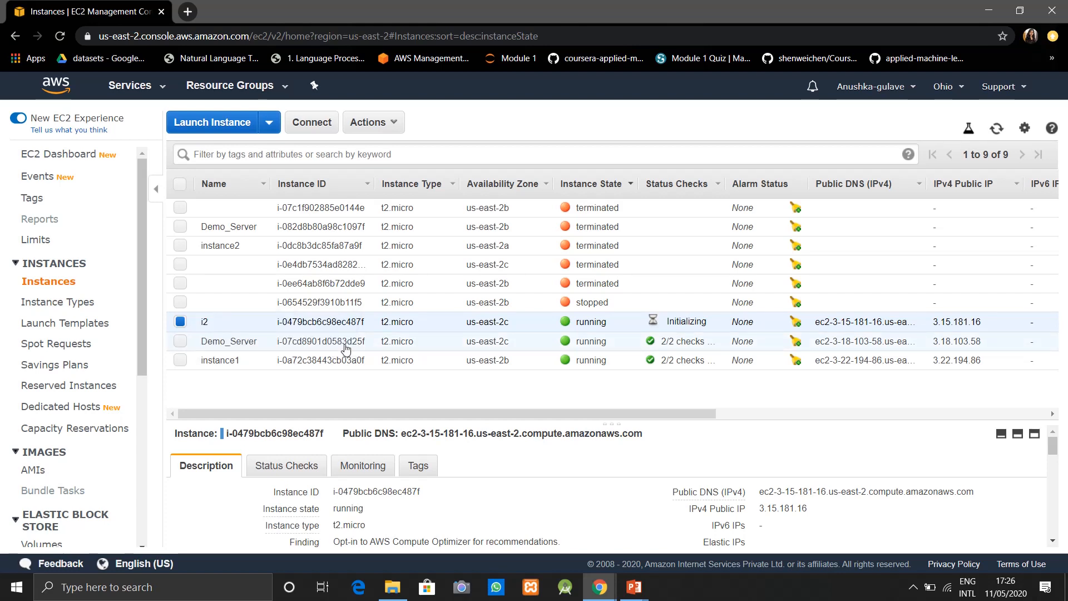